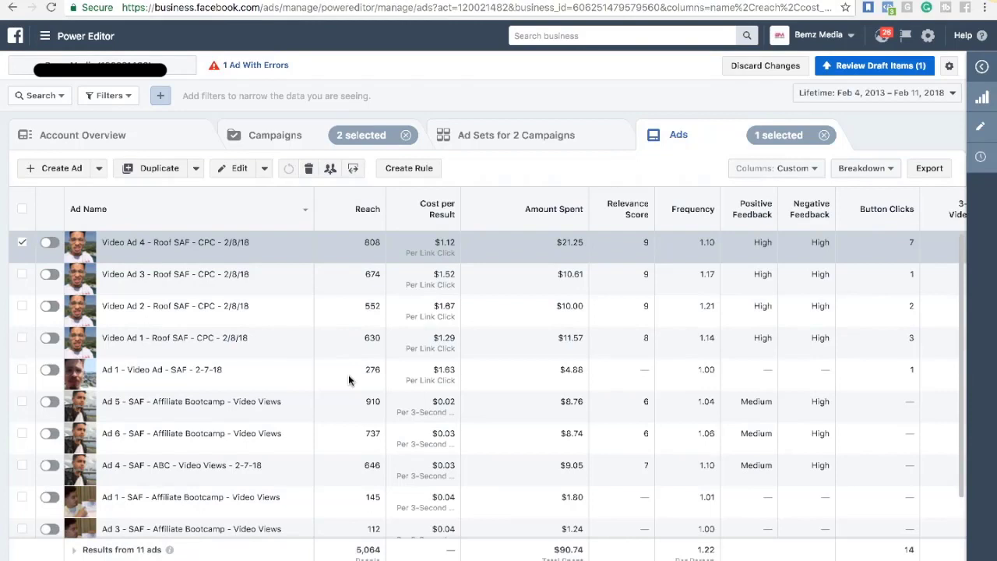
View the ad sets and the campaigns, then return to the ad sets of the two selected campaigns.
click(522, 135)
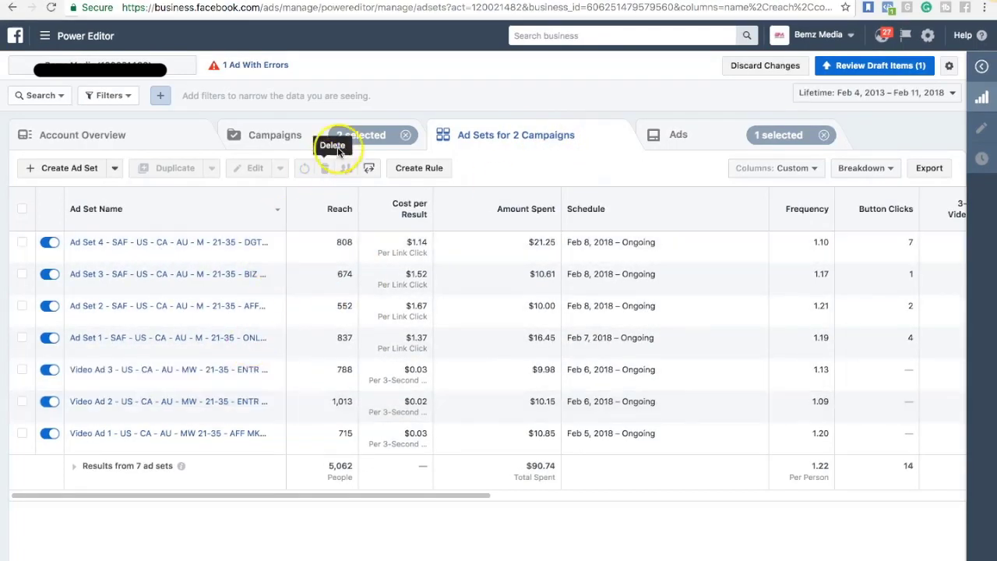
click(286, 137)
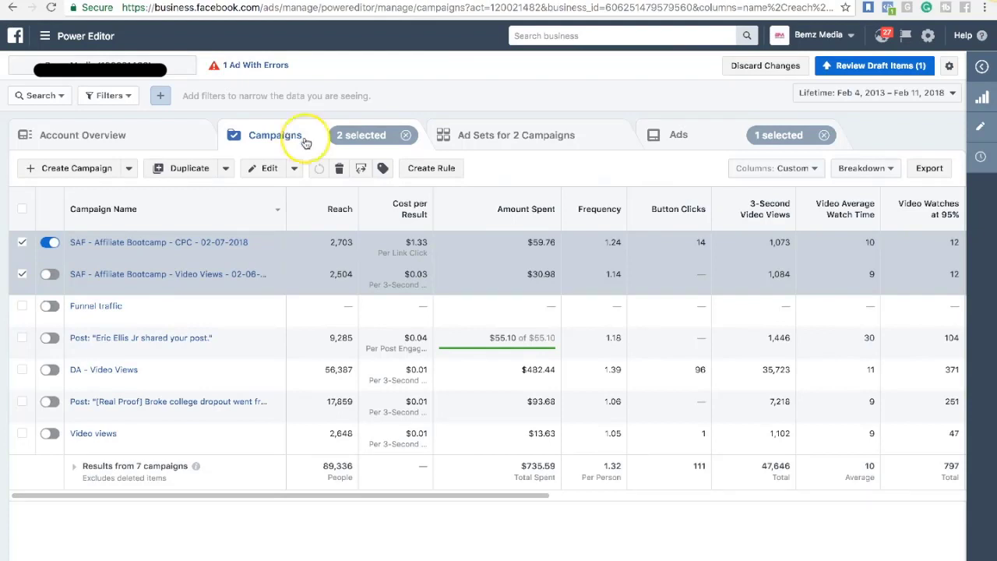
click(483, 137)
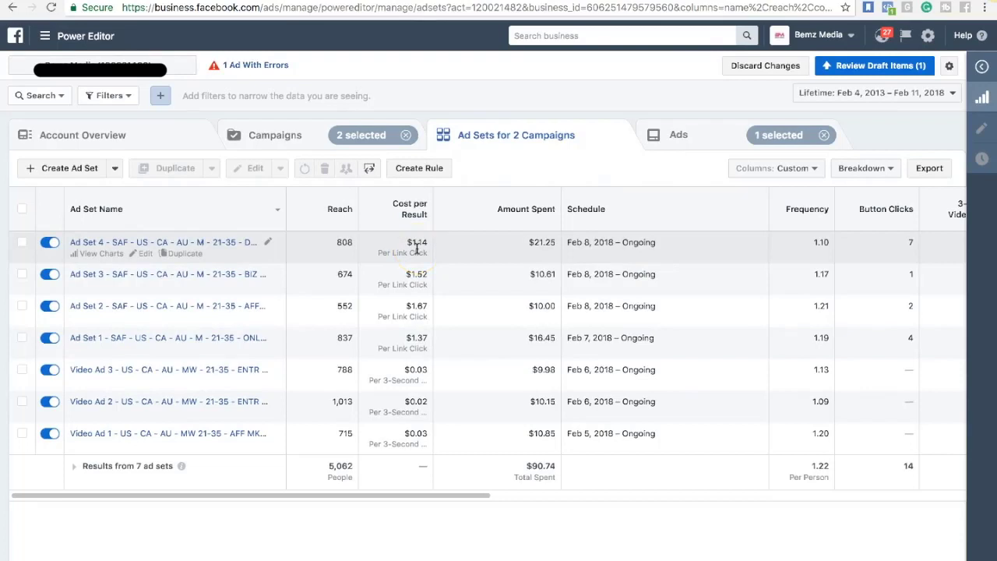
Examine the ad sets' performance metrics, including video views, watch time, unique link clicks, unique CTR and website leads.
scroll(759, 285, right, 3)
scroll(759, 290, right, 4)
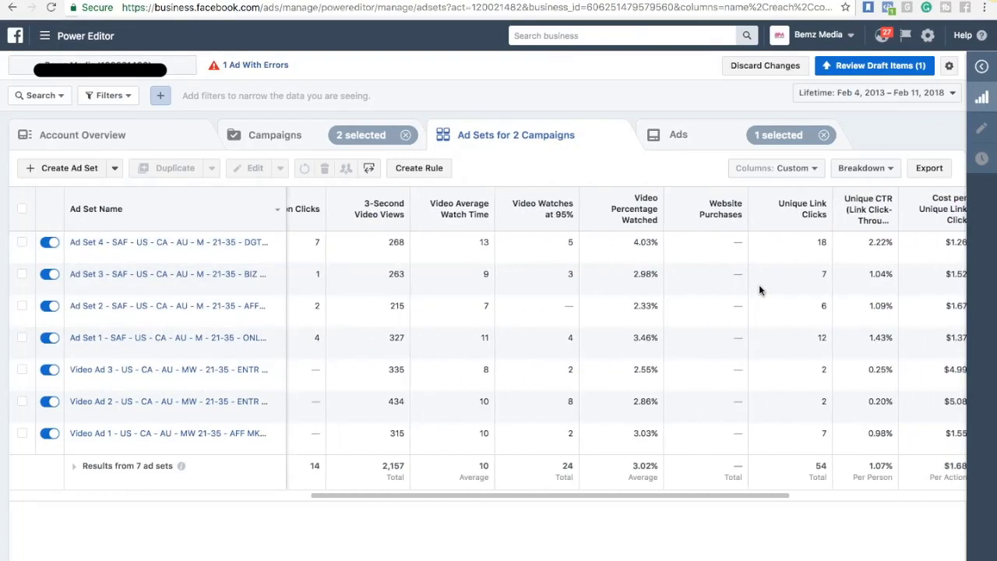
scroll(759, 290, left, 1)
scroll(759, 290, left, 5)
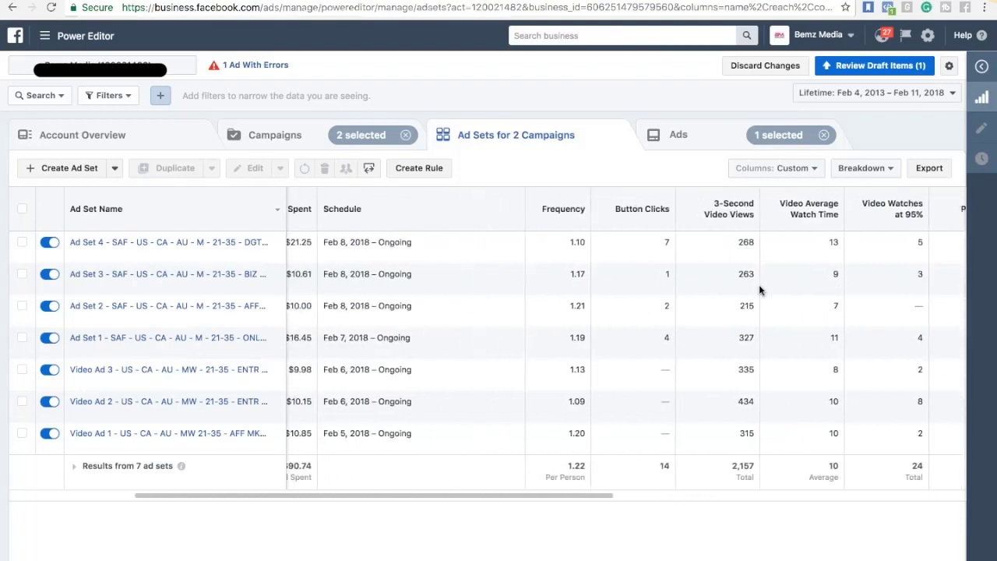
scroll(760, 290, right, 5)
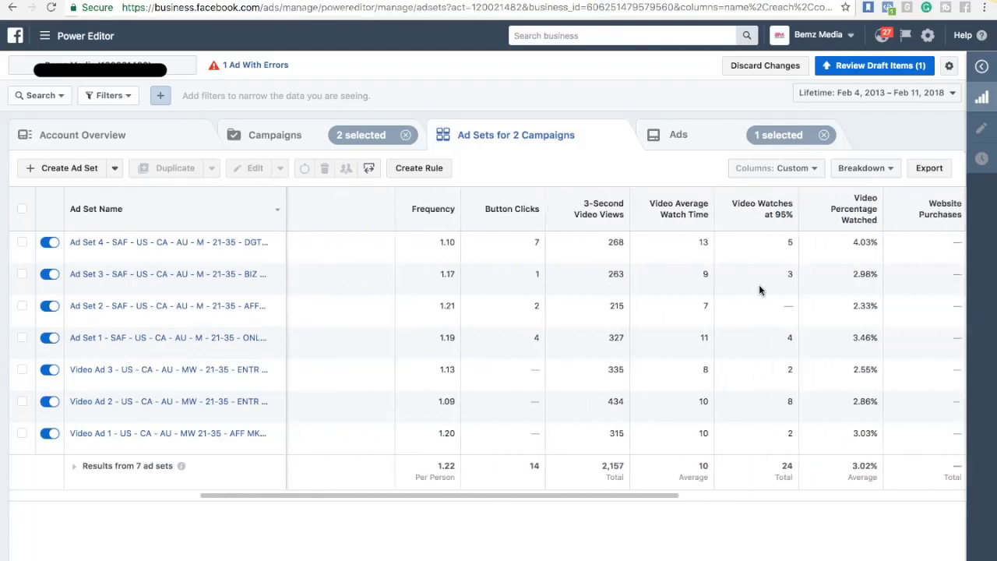
scroll(760, 290, right, 4)
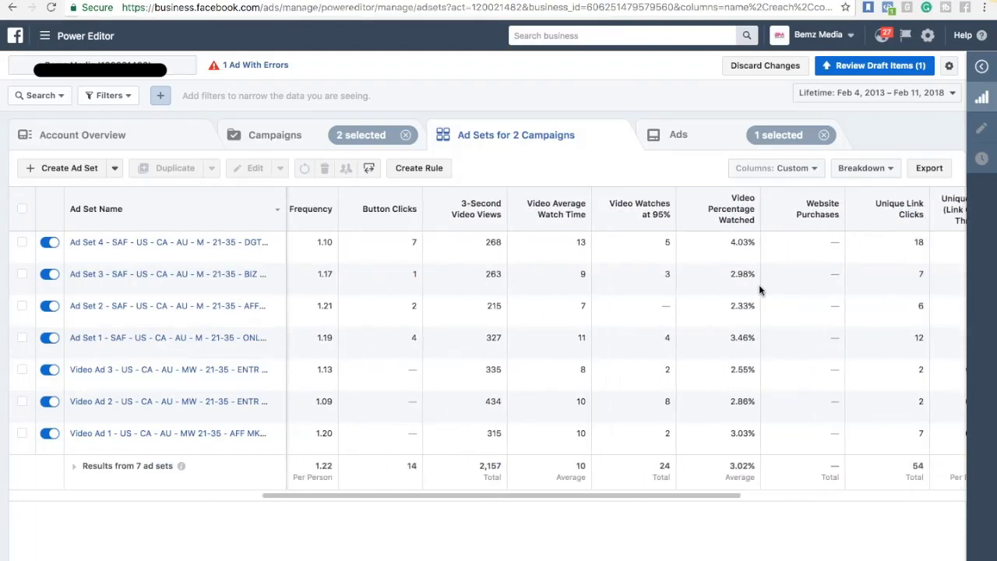
scroll(759, 285, right, 3)
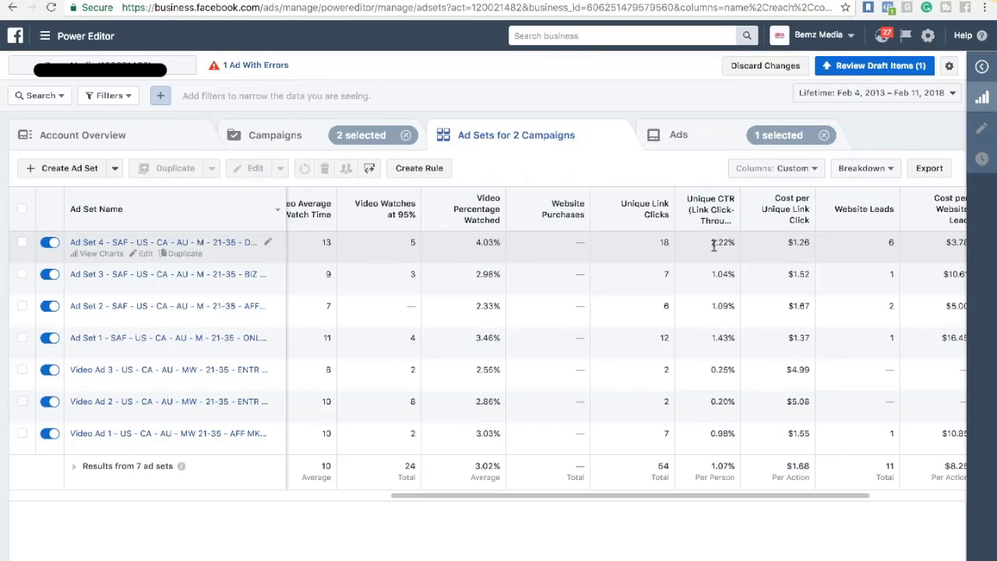
click(708, 246)
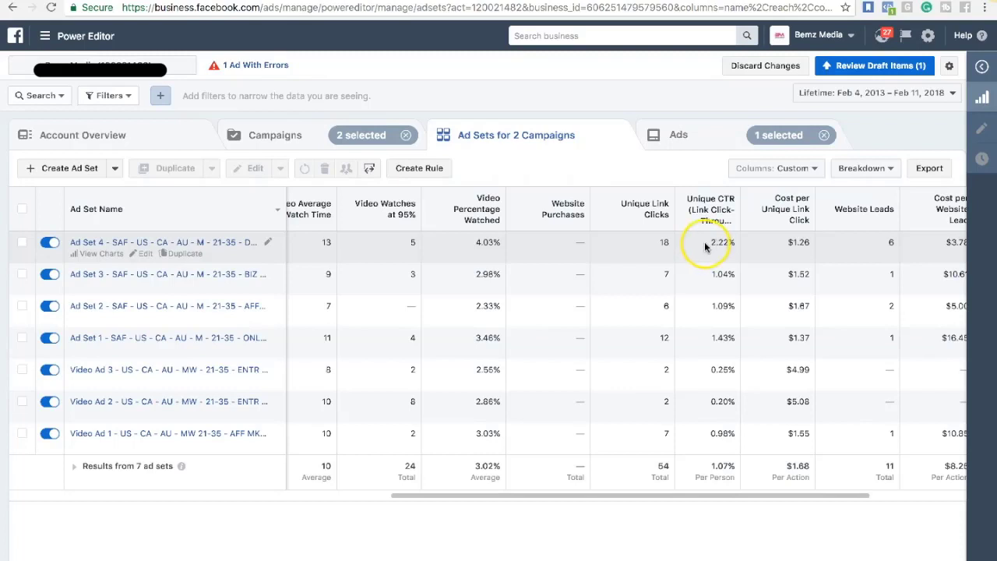
click(706, 243)
scroll(661, 244, left, 3)
scroll(660, 244, left, 10)
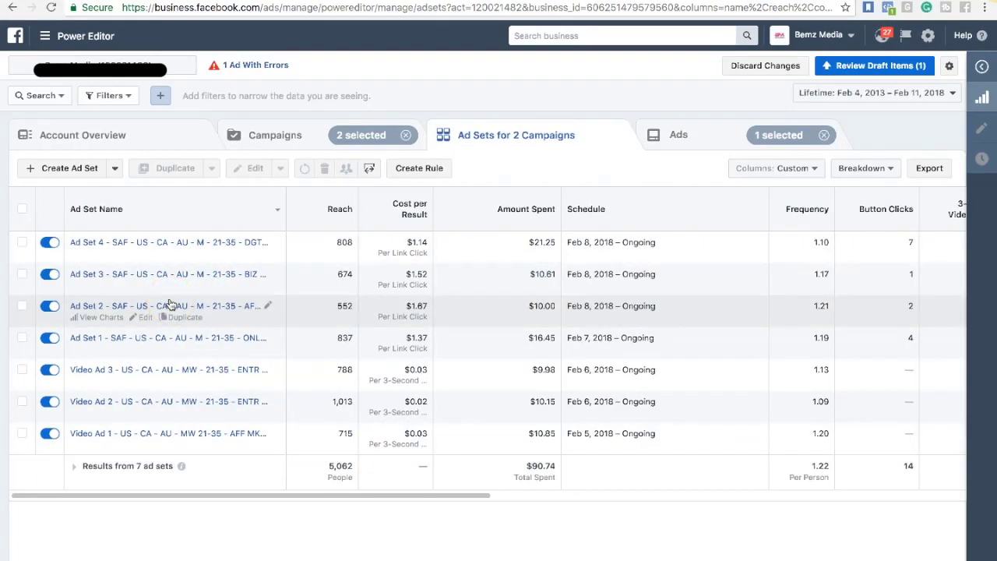
Open Ad Set 1 (ONLMKT - ONLMKTRS) for editing and check its daily budget.
click(184, 345)
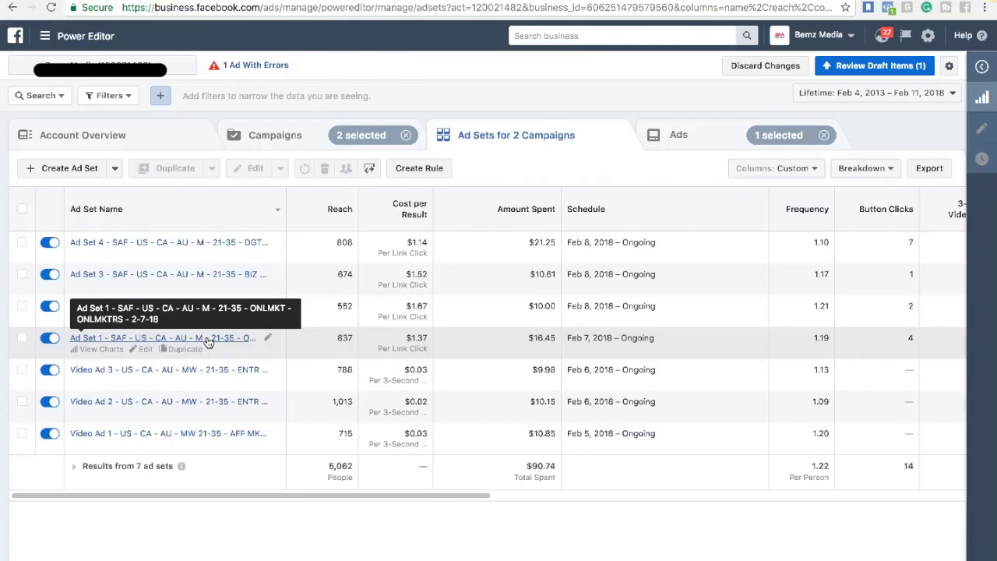
click(10, 271)
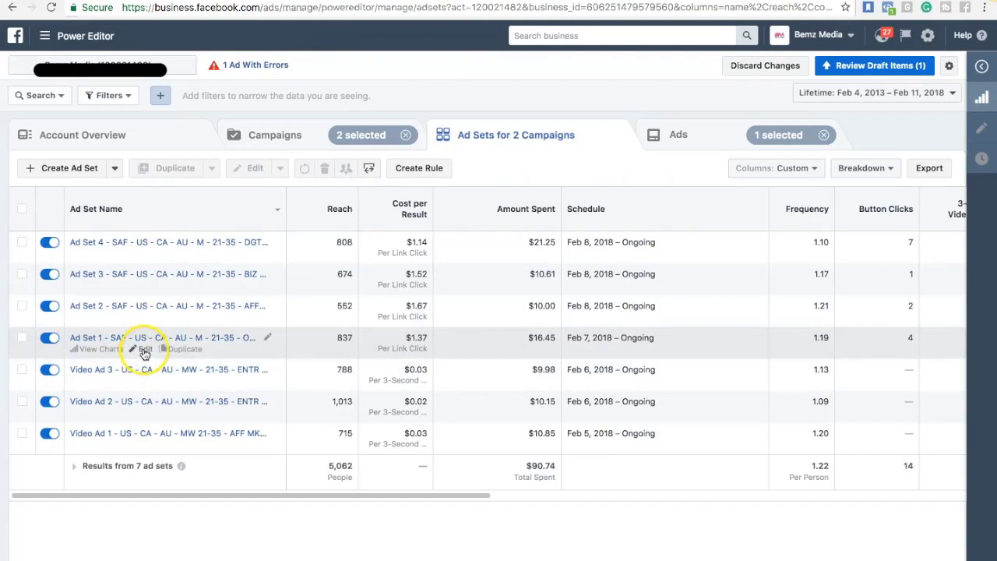
click(142, 349)
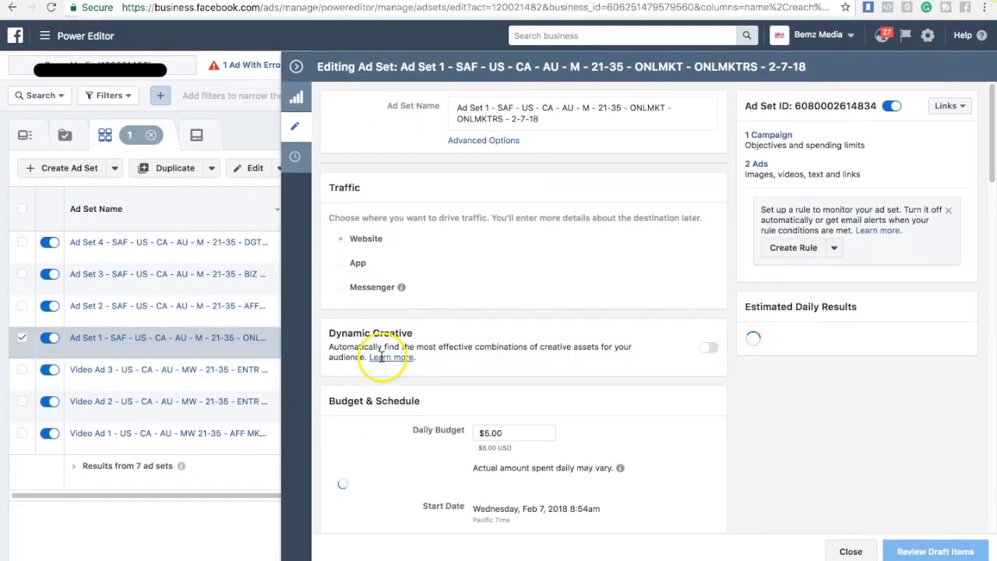
click(501, 436)
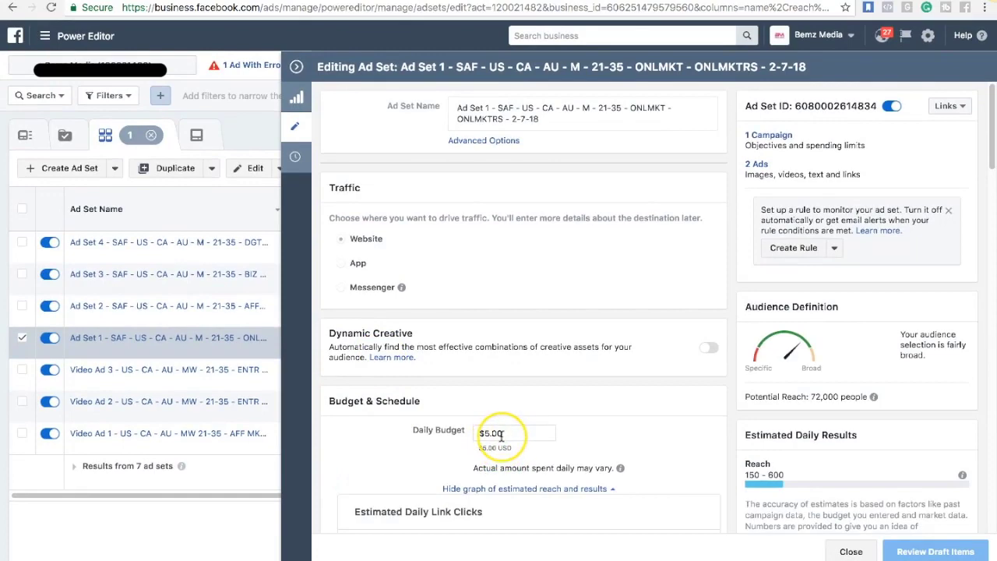
click(504, 400)
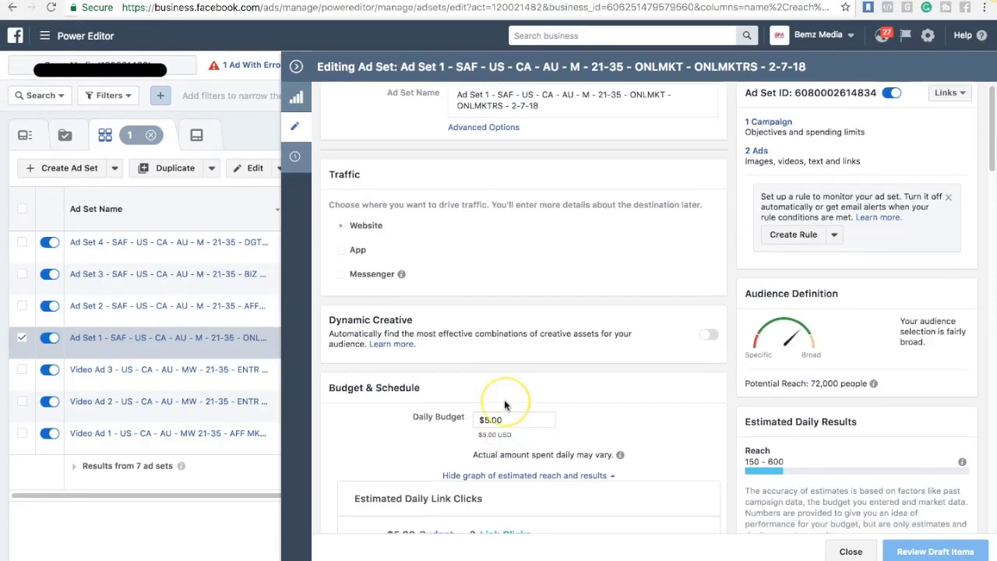
Open the saved audience US - CA - AU - M - 21-35 - ONLMKT - ONLMKTRS for editing.
scroll(504, 399, down, 2)
scroll(504, 400, down, 4)
scroll(504, 400, down, 5)
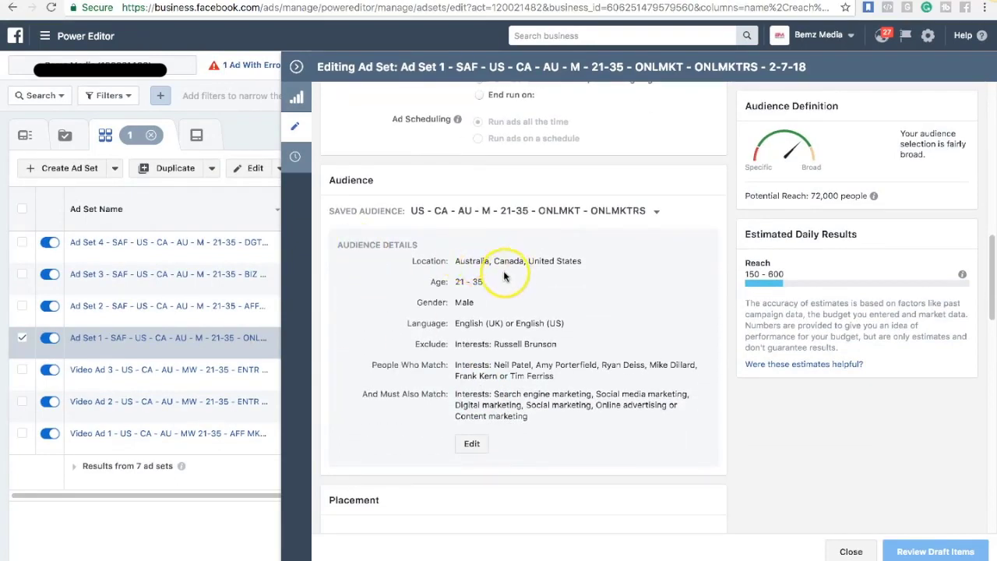
click(470, 444)
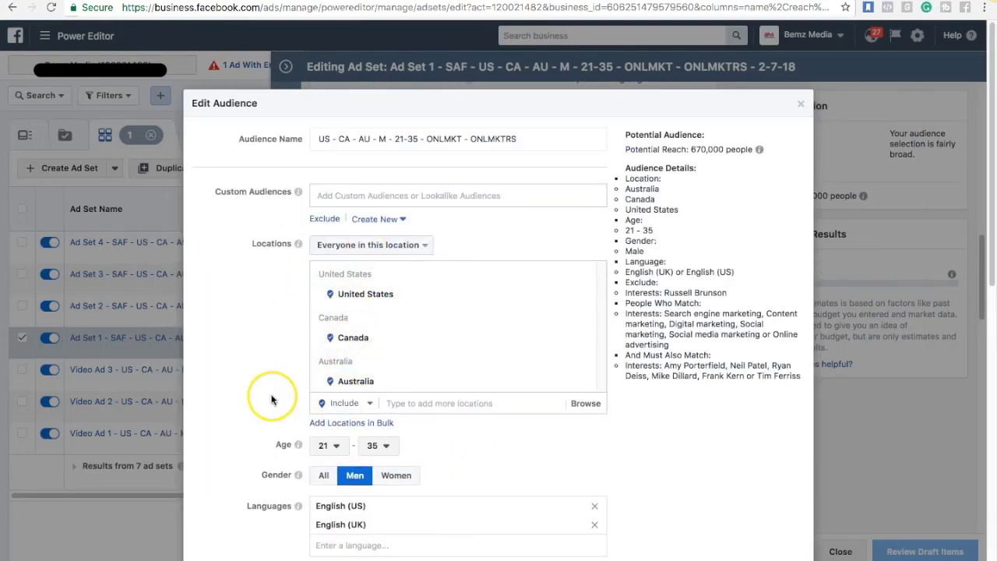
Examine the audience's locations, age, gender, languages and the included, must-also-match and excluded interests in its detailed targeting.
scroll(272, 397, down, 2)
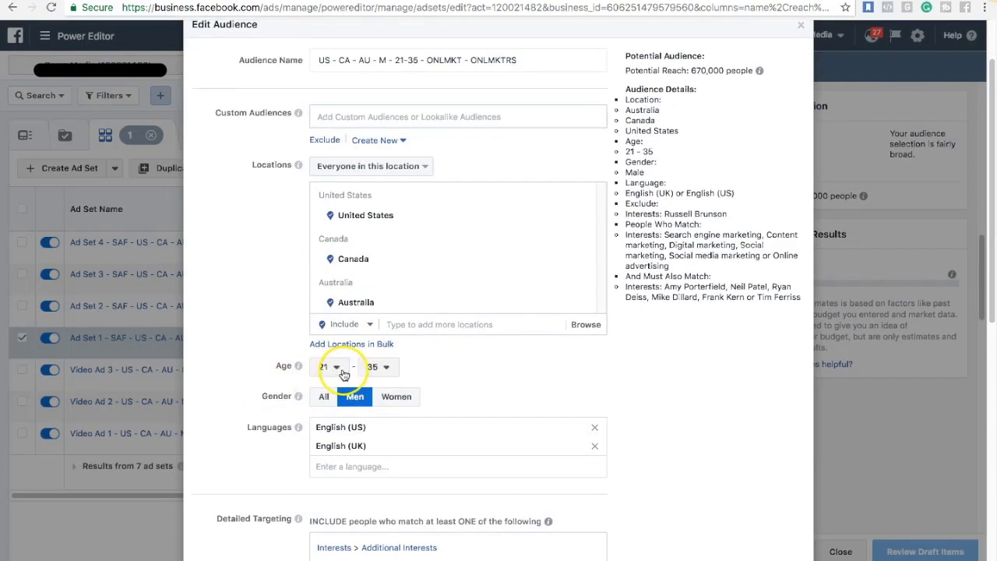
mouse_move(263, 395)
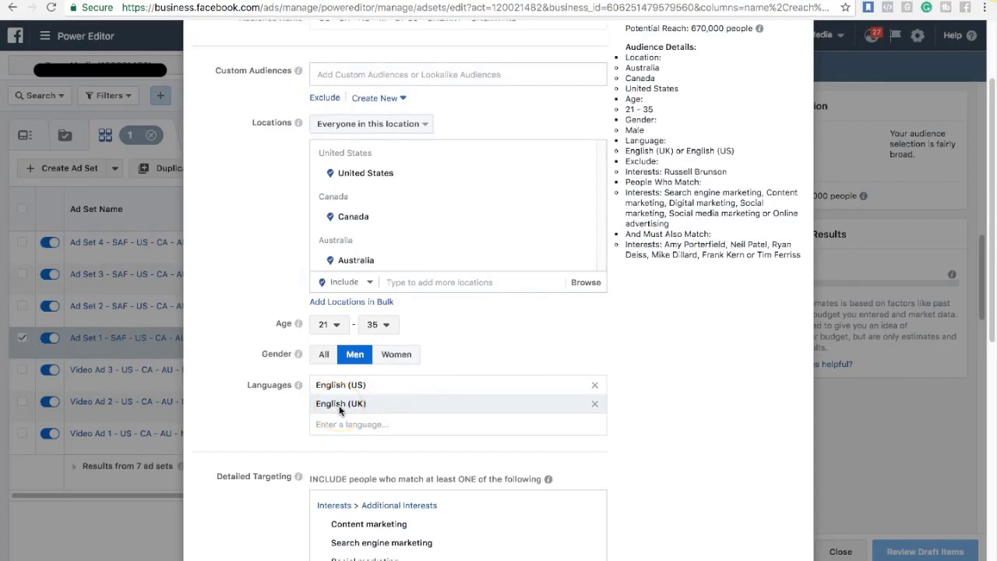
scroll(283, 437, down, 5)
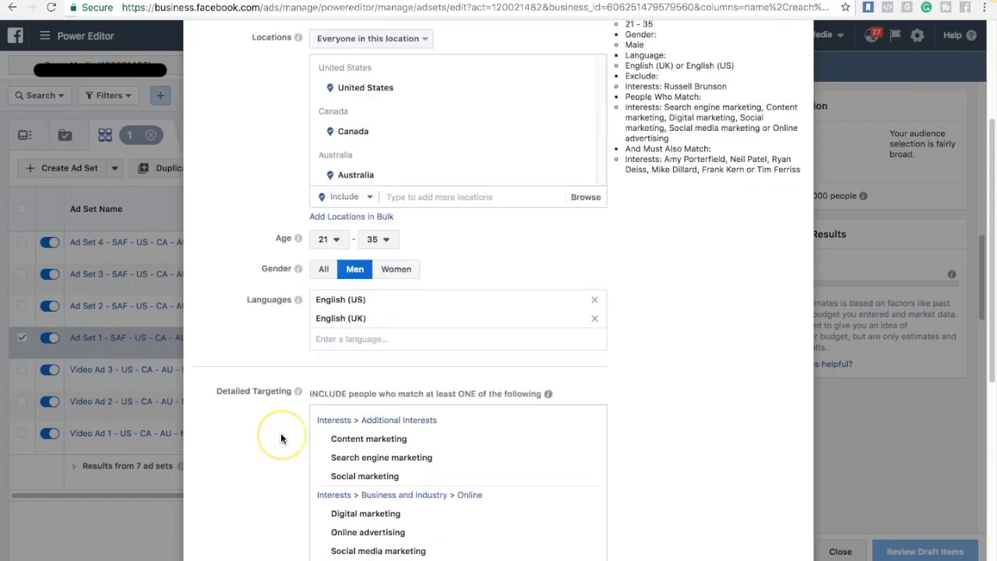
scroll(283, 439, down, 1)
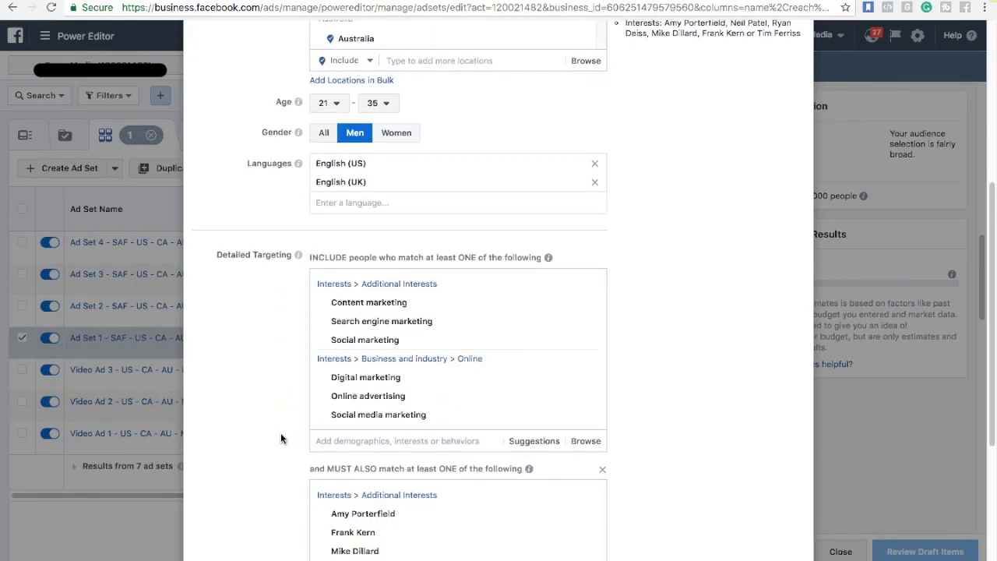
scroll(281, 438, down, 3)
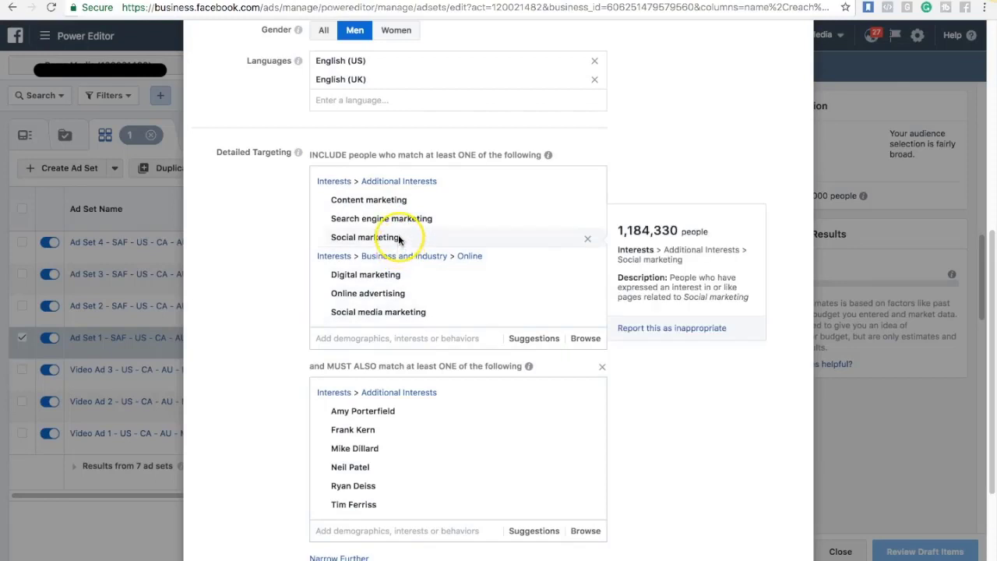
mouse_move(405, 217)
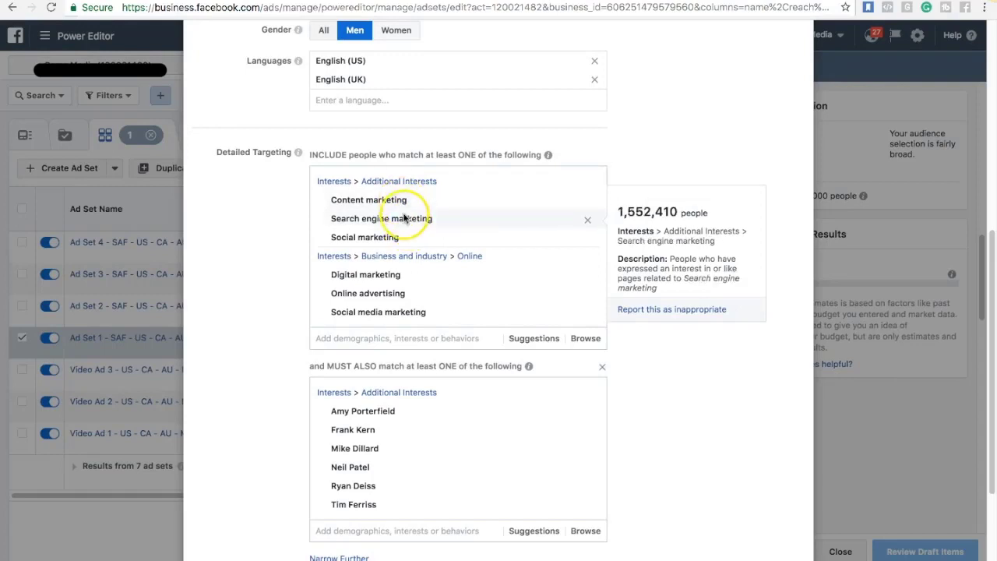
mouse_move(407, 245)
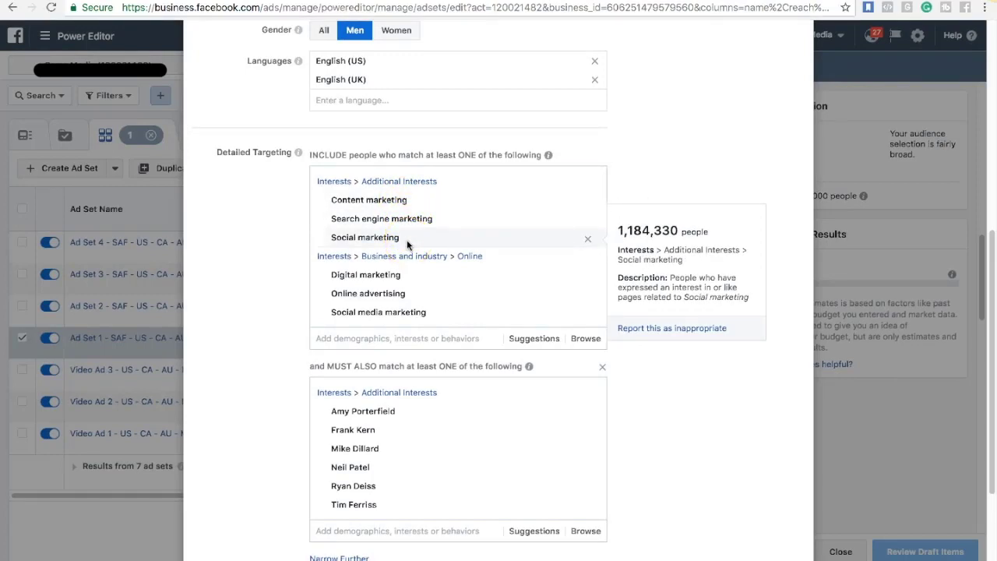
click(360, 282)
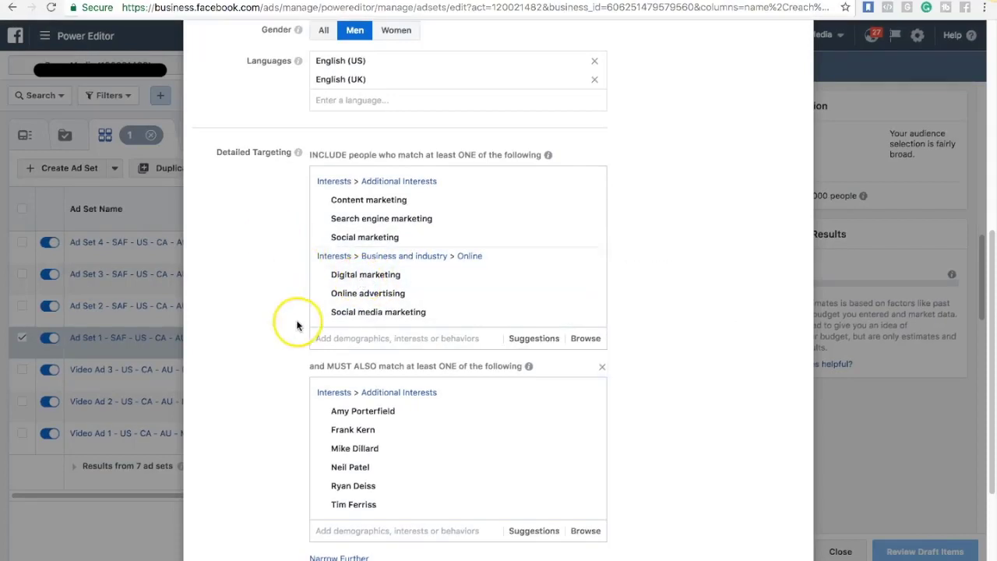
scroll(292, 320, down, 1)
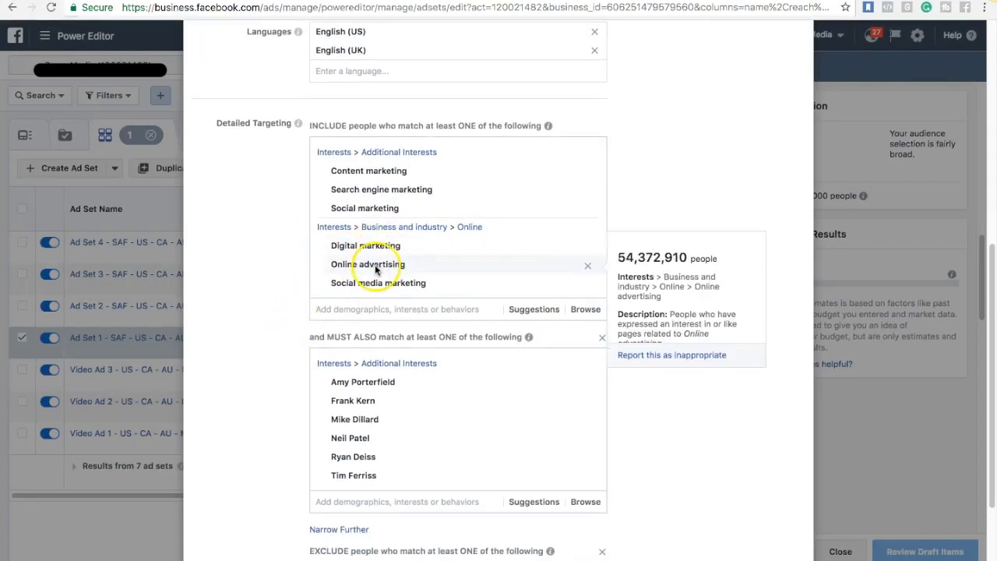
mouse_move(374, 274)
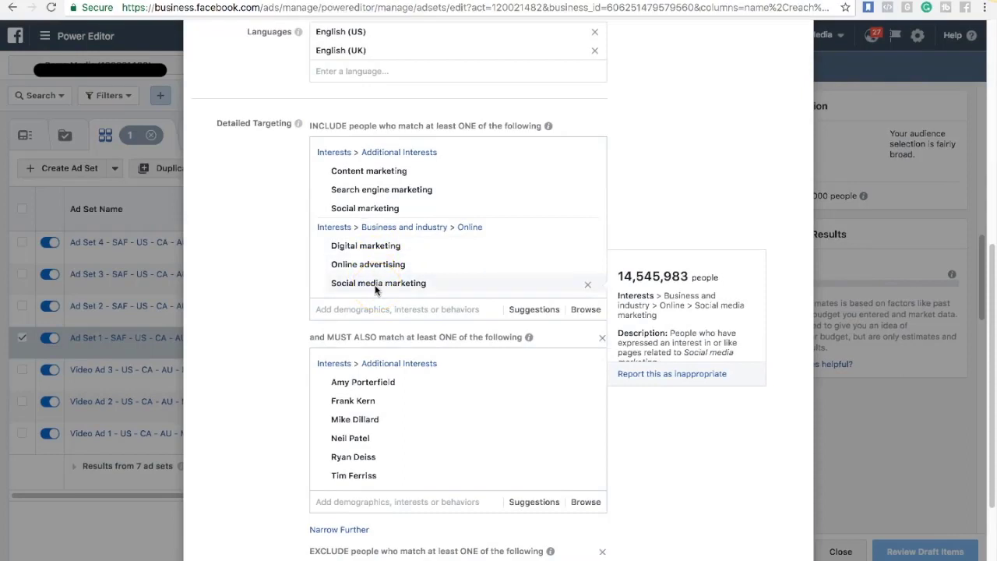
scroll(288, 302, down, 2)
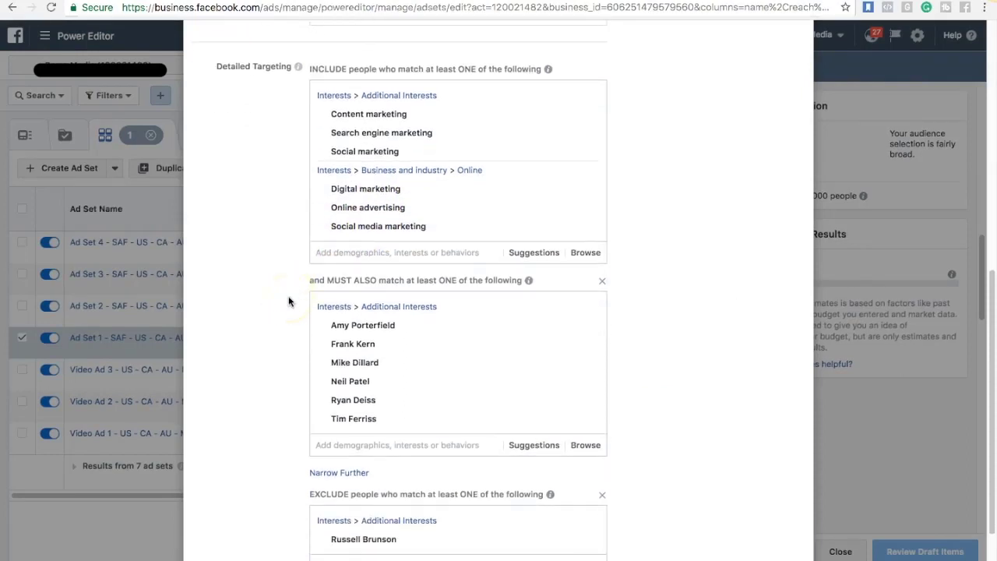
mouse_move(390, 330)
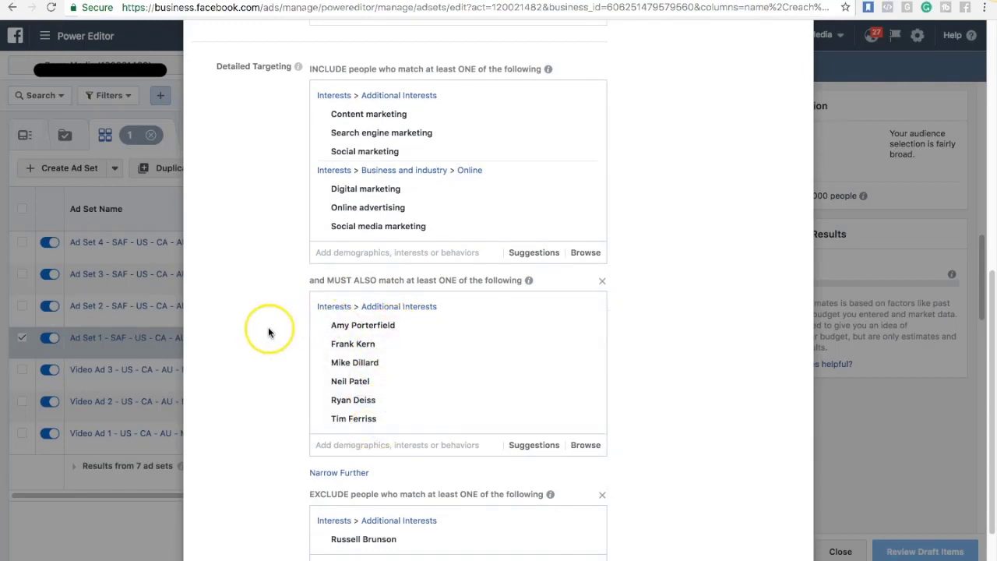
scroll(268, 333, down, 1)
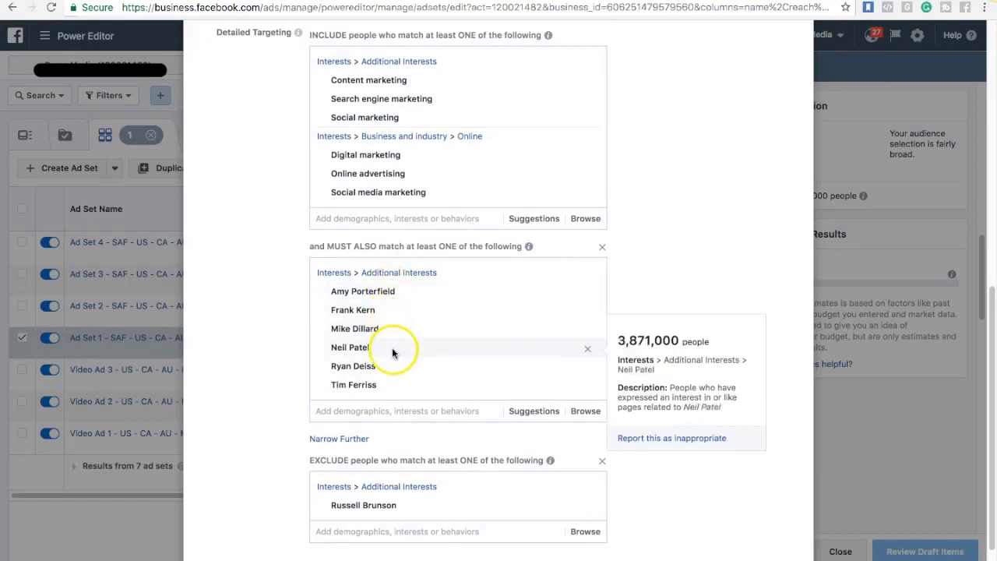
mouse_move(393, 369)
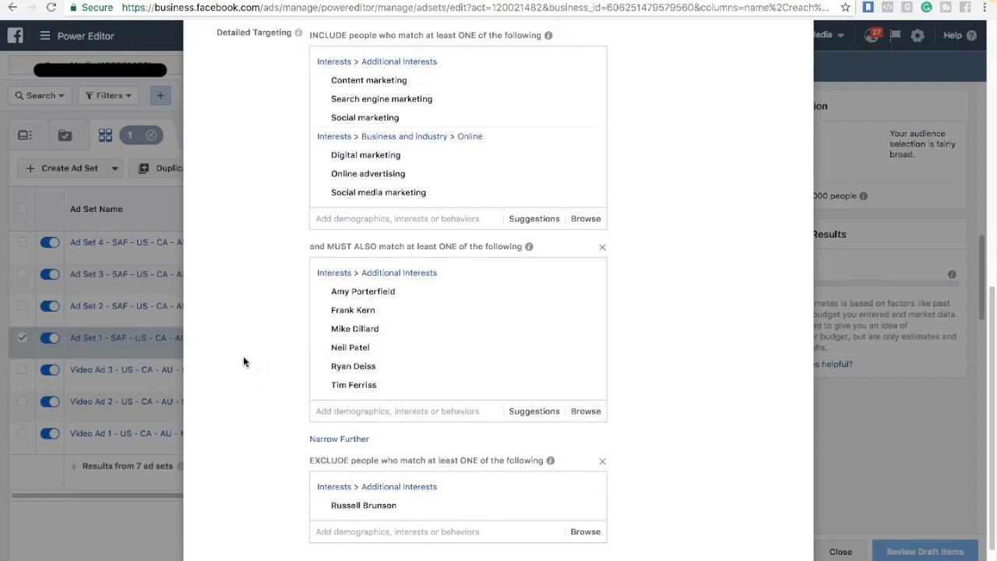
Add the Fitness purchase behavior (Sports and outdoors) to the audience's included detailed targeting.
scroll(243, 356, up, 2)
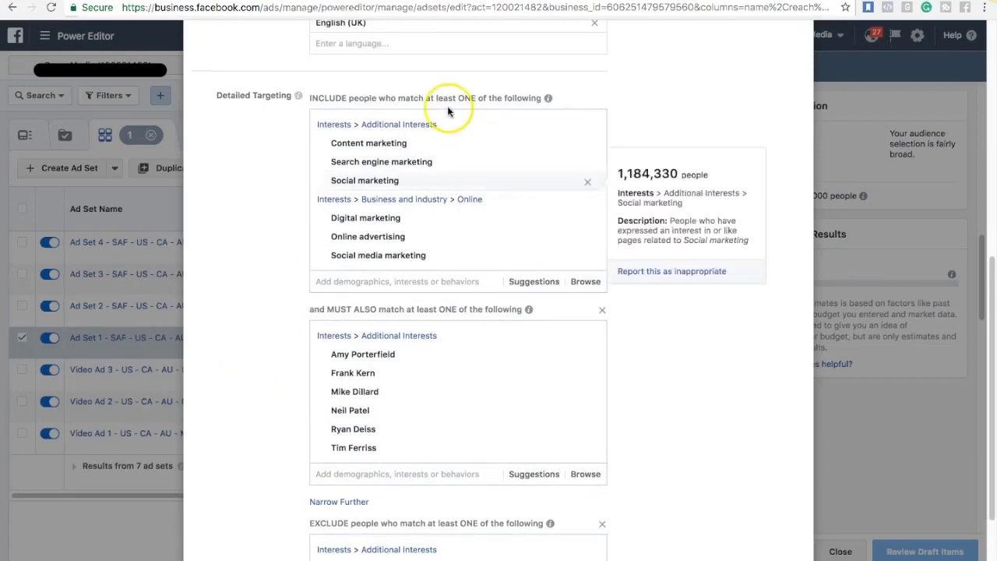
mouse_move(400, 151)
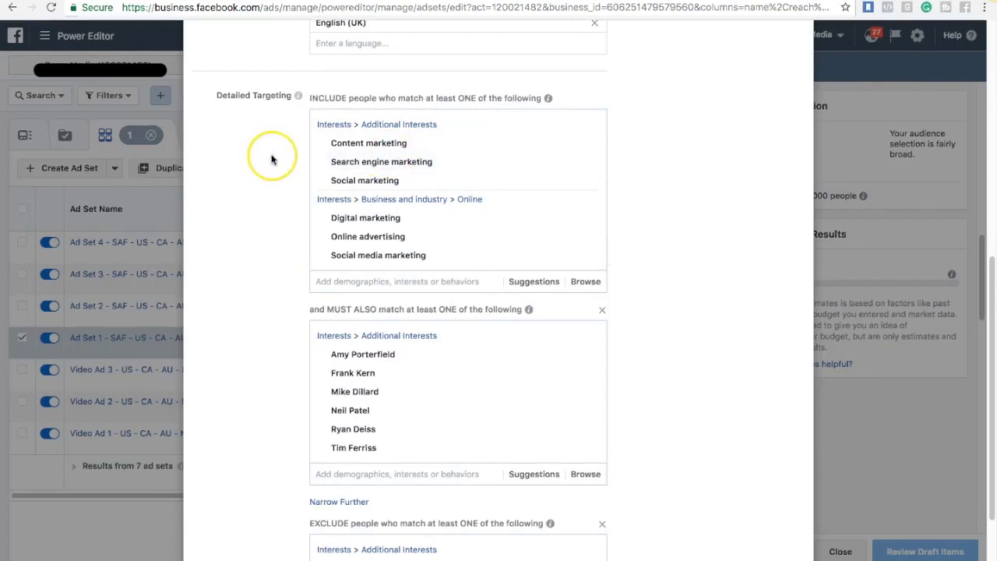
scroll(271, 160, up, 1)
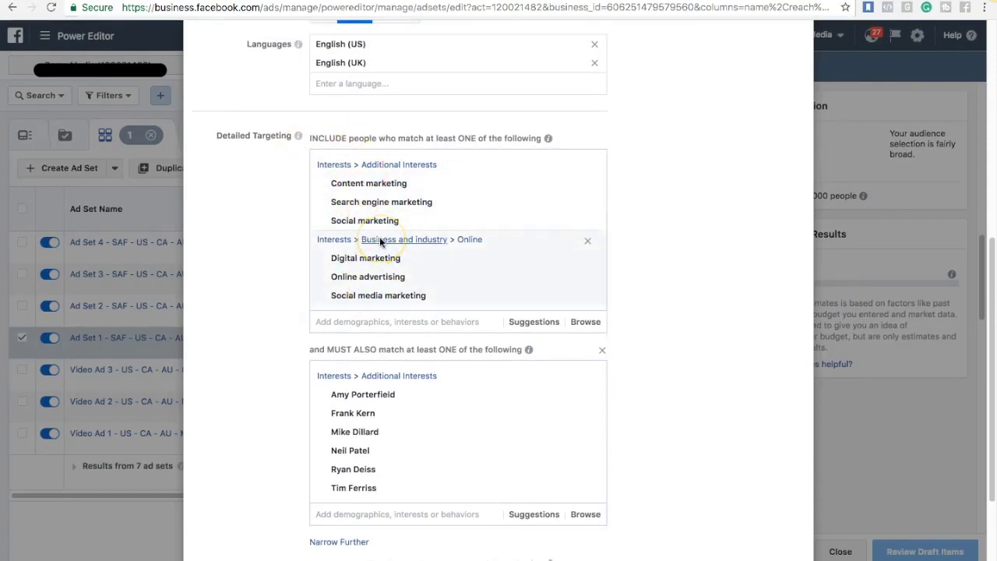
click(387, 322)
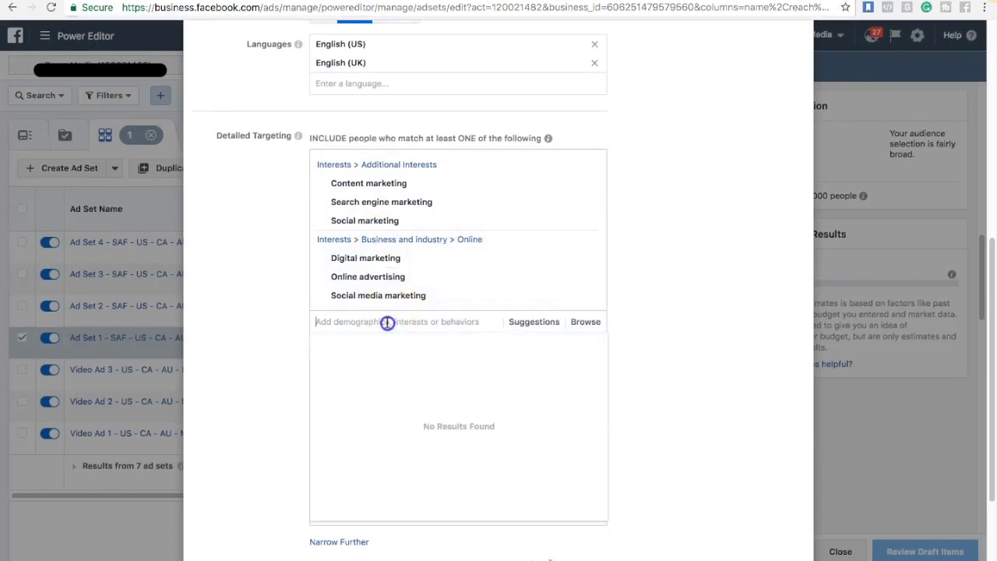
text(f)
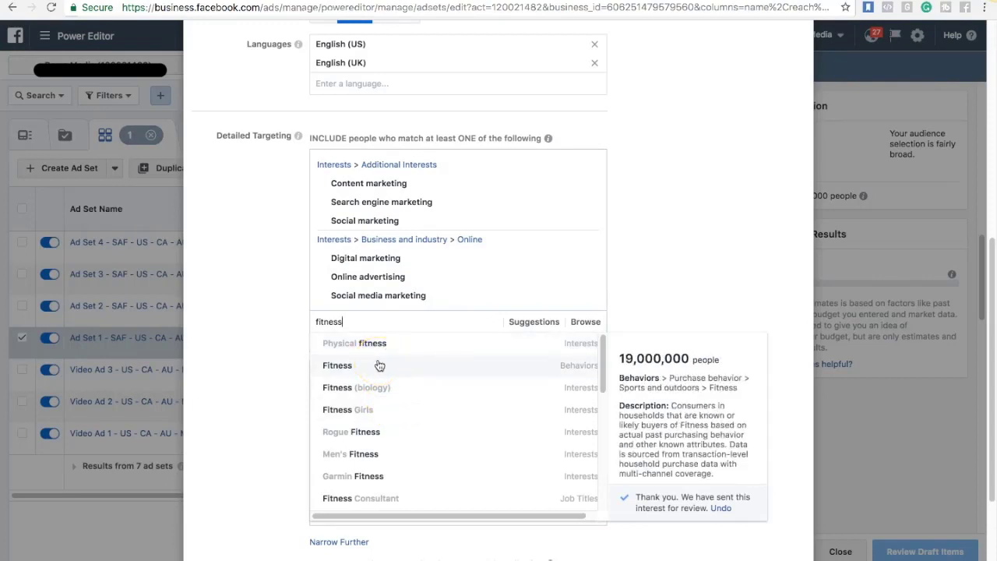
text(itness)
click(378, 368)
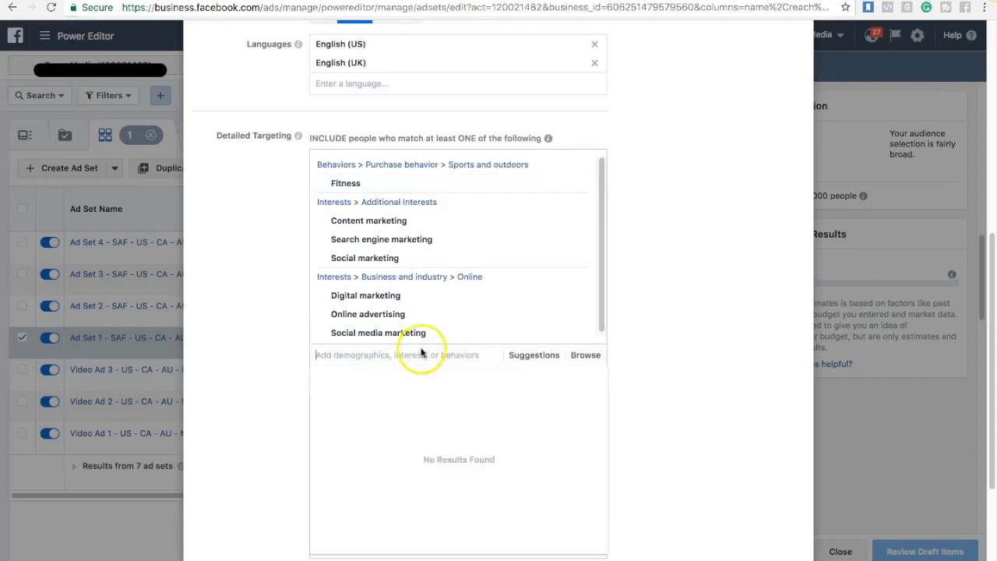
Show the targeting suggestions for the included group, and remove the Fitness behavior from it.
click(533, 360)
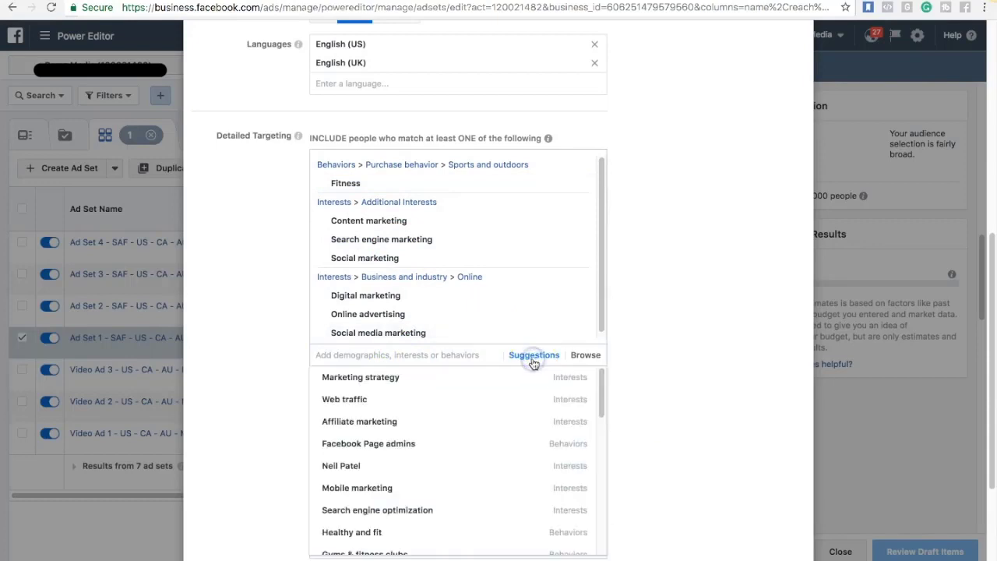
mouse_move(542, 181)
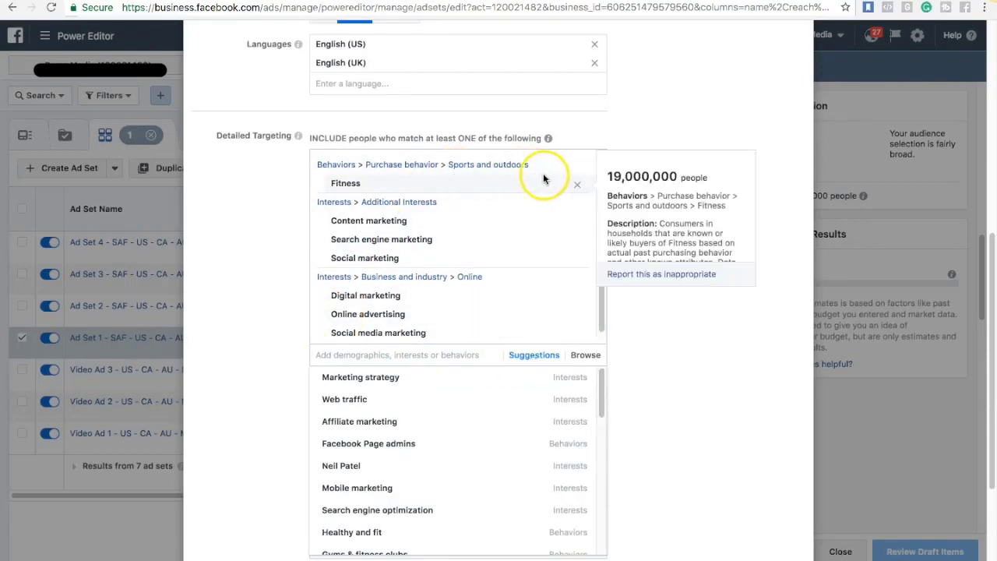
click(575, 184)
Search the included detailed targeting for "working out", check the audience details of the suggested options, and dismiss the list without adding any.
click(390, 322)
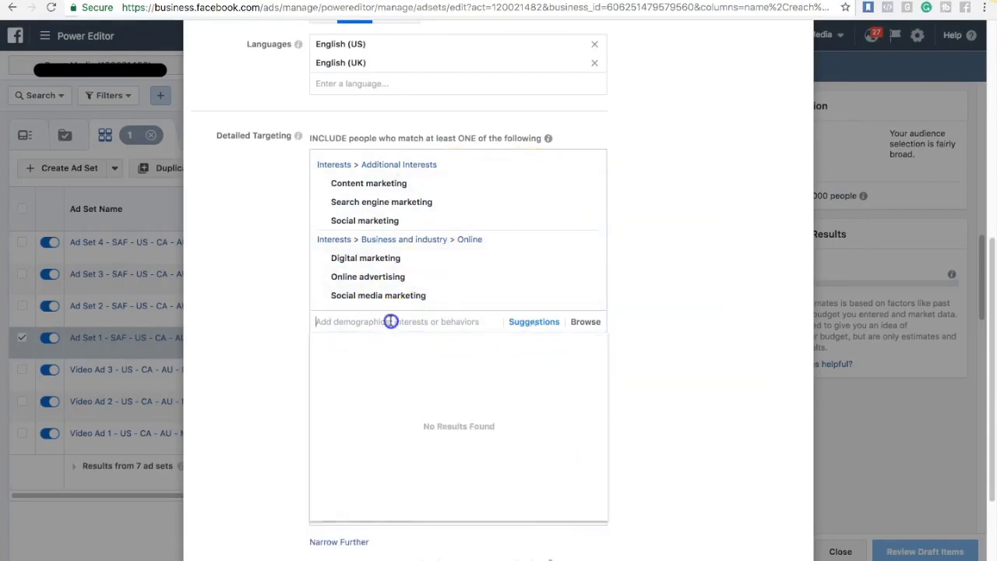
text(working ou)
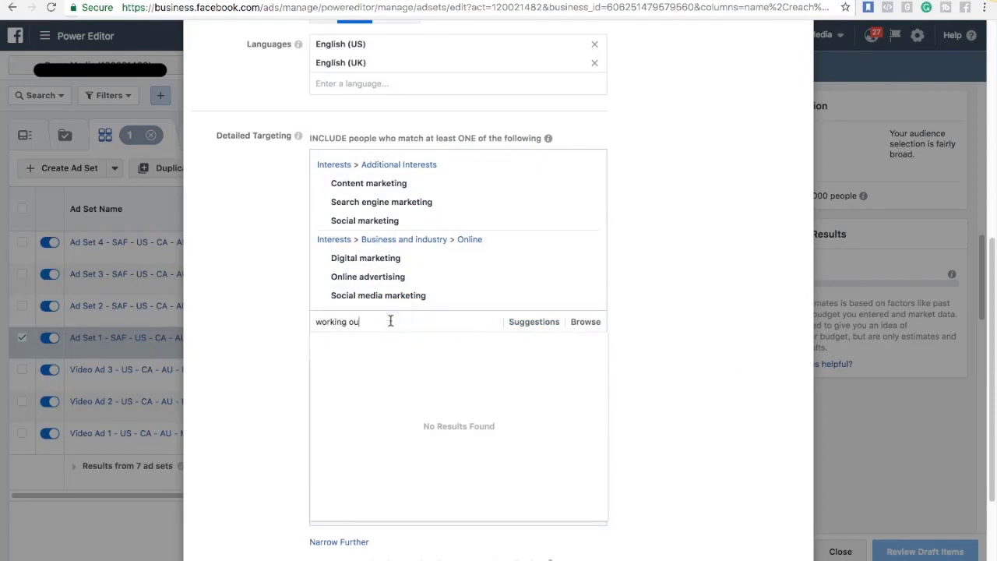
text(t)
mouse_move(370, 353)
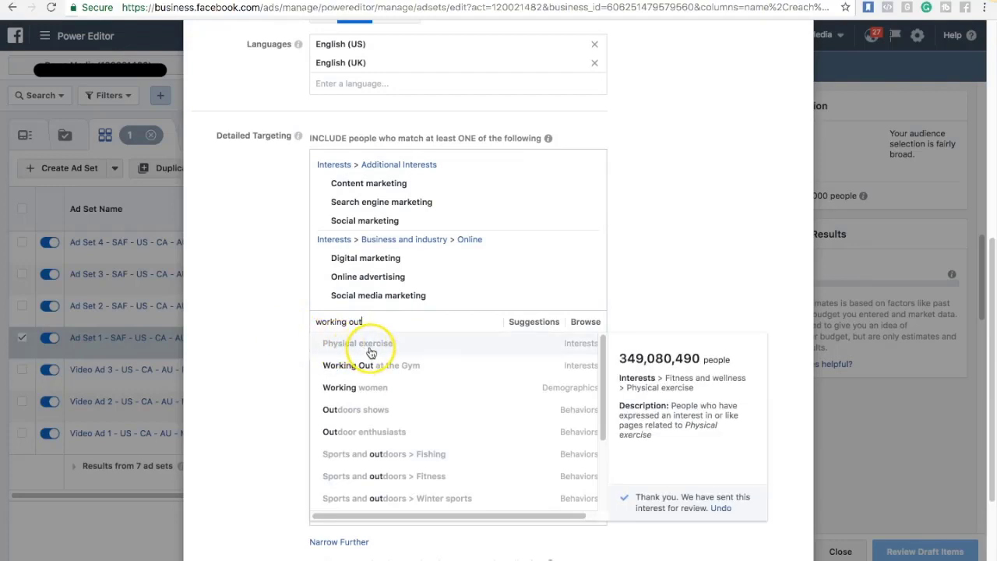
mouse_move(397, 366)
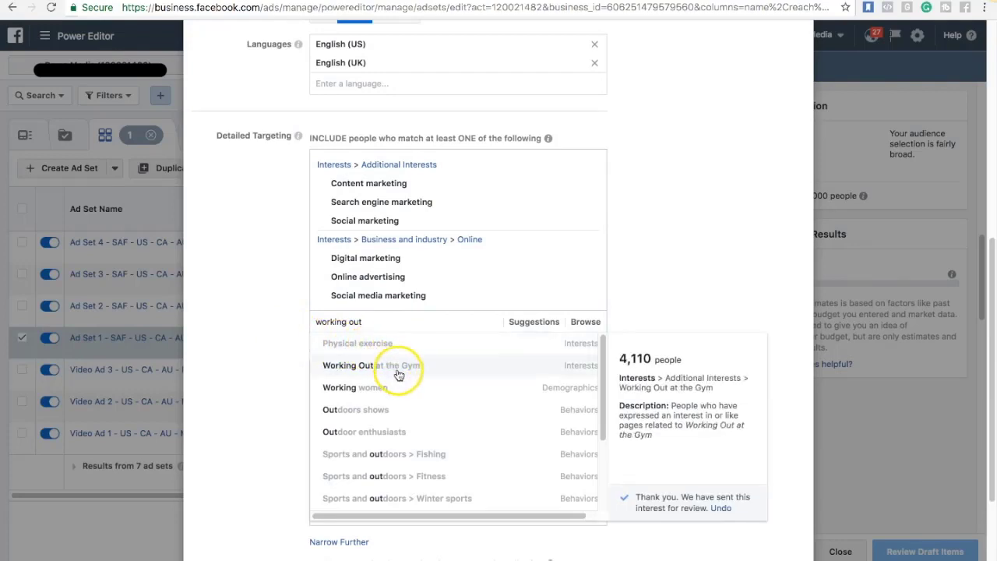
mouse_move(400, 387)
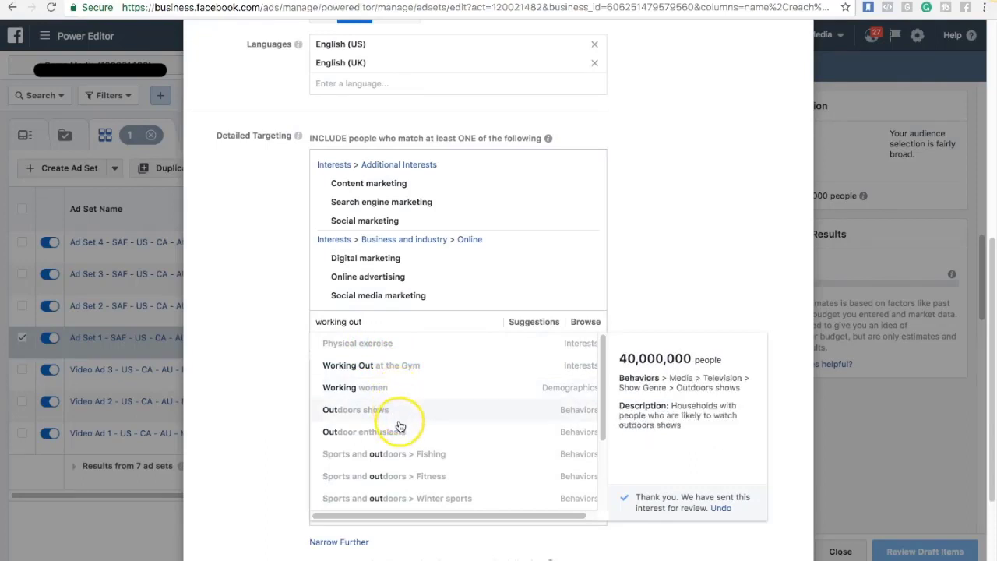
mouse_move(403, 465)
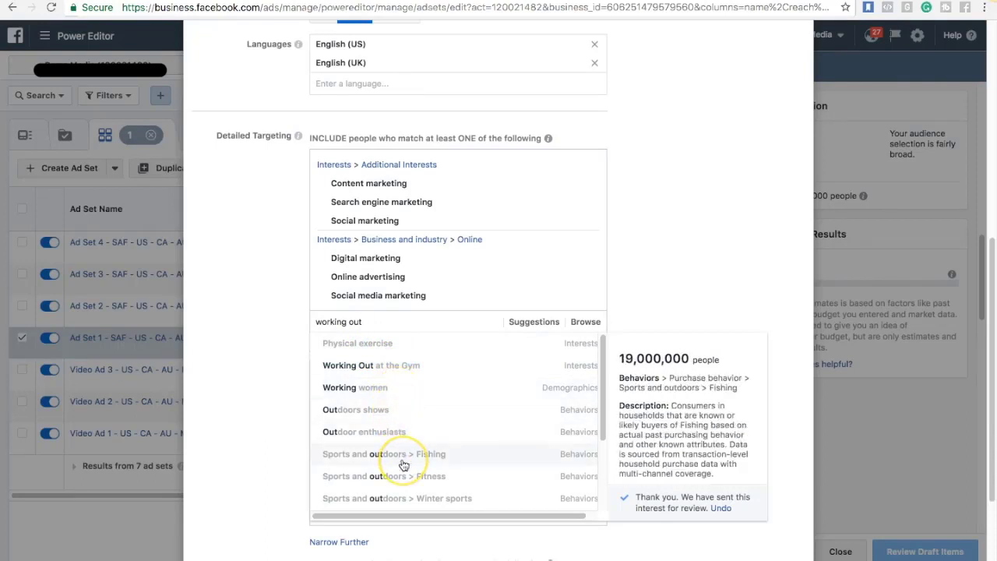
click(220, 353)
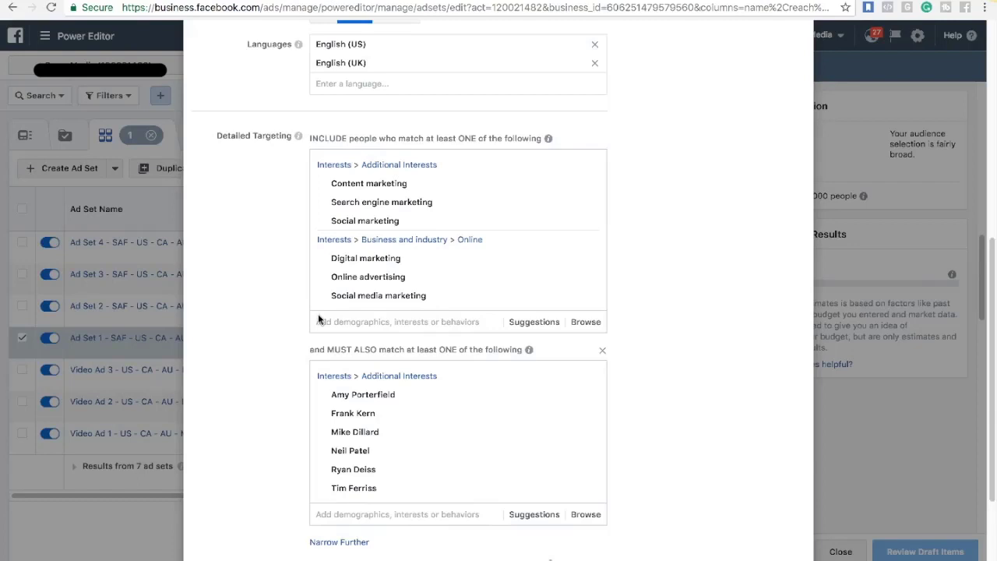
Review the must-also-match interests and the audience's potential reach, and close the audience editor without saving.
scroll(318, 313, down, 2)
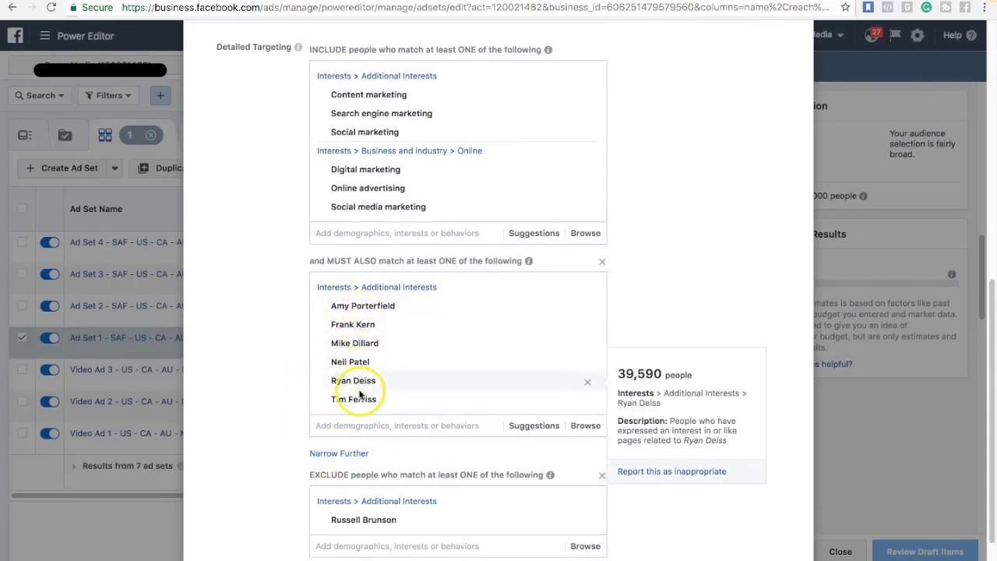
scroll(586, 176, up, 2)
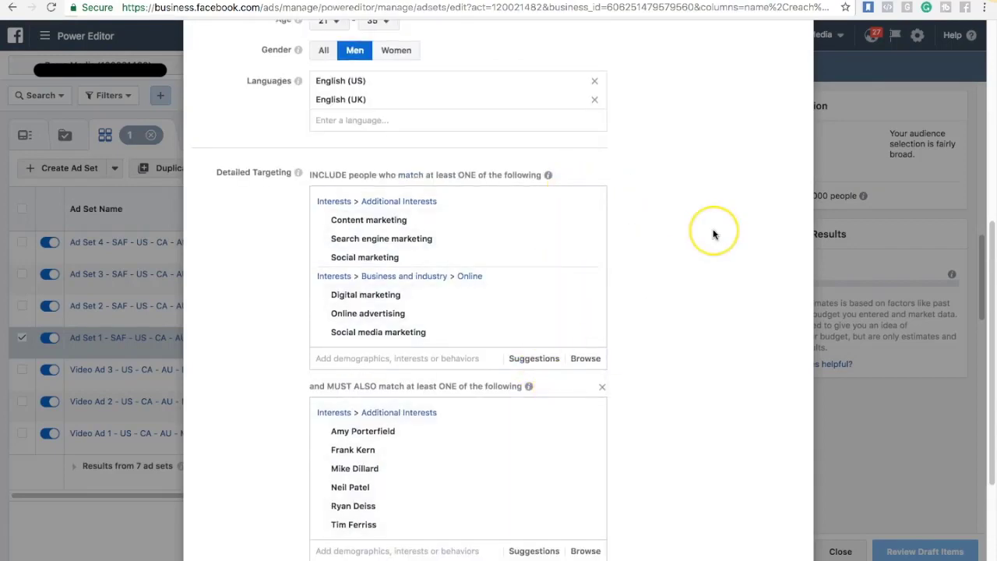
scroll(712, 231, up, 6)
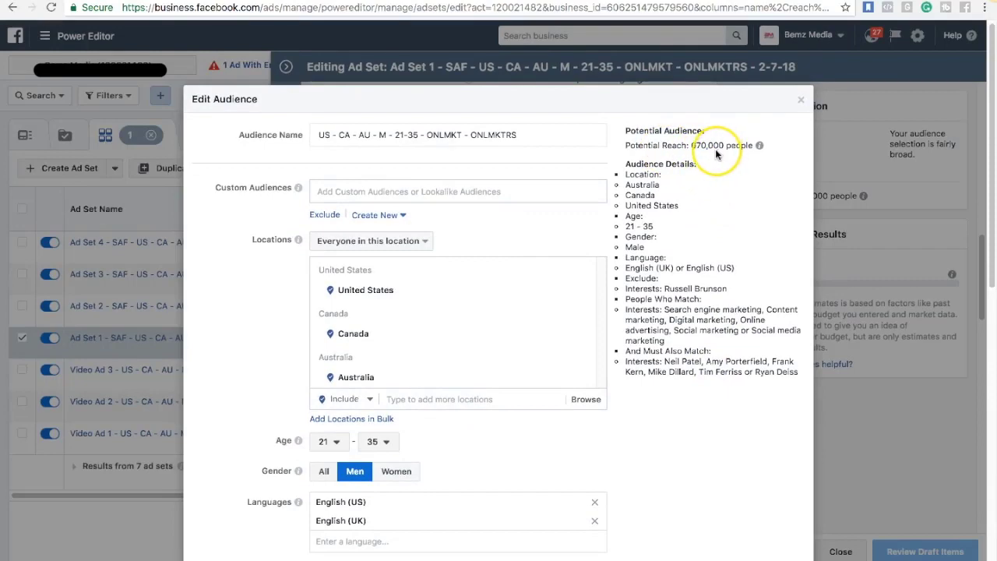
click(800, 104)
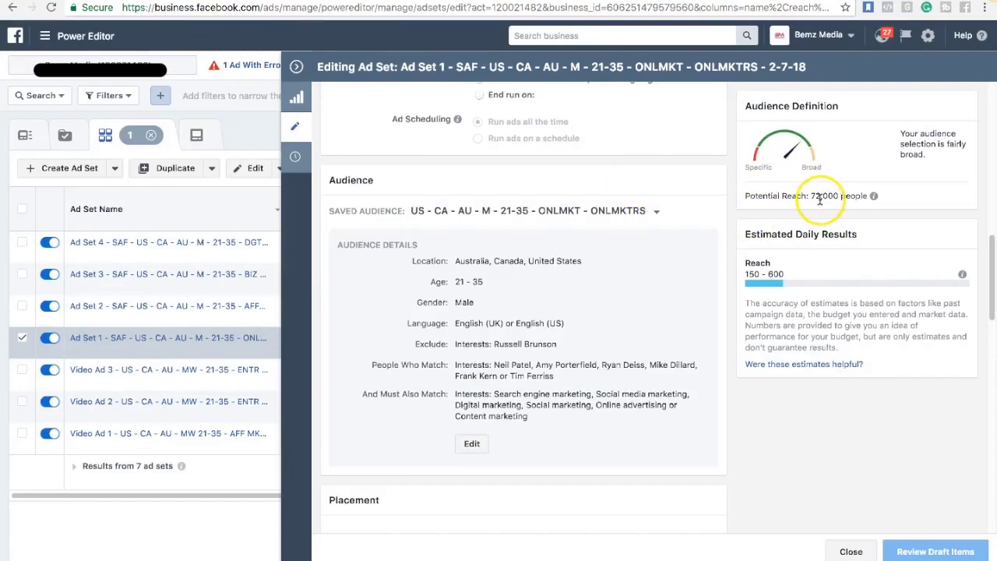
Examine Ad Set 1's placement settings, including the device types and the selected platforms.
scroll(518, 350, down, 3)
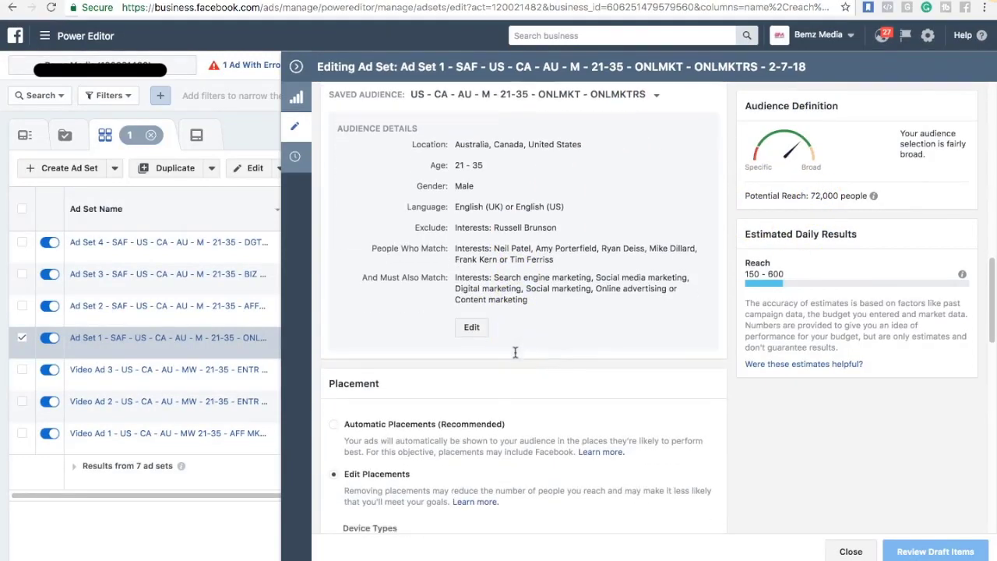
scroll(515, 351, down, 4)
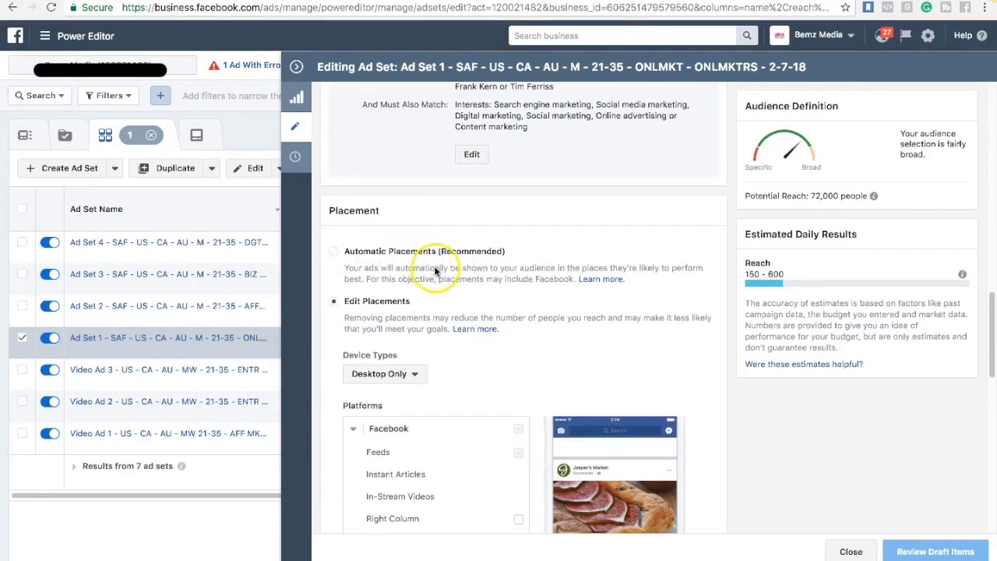
scroll(434, 295, down, 1)
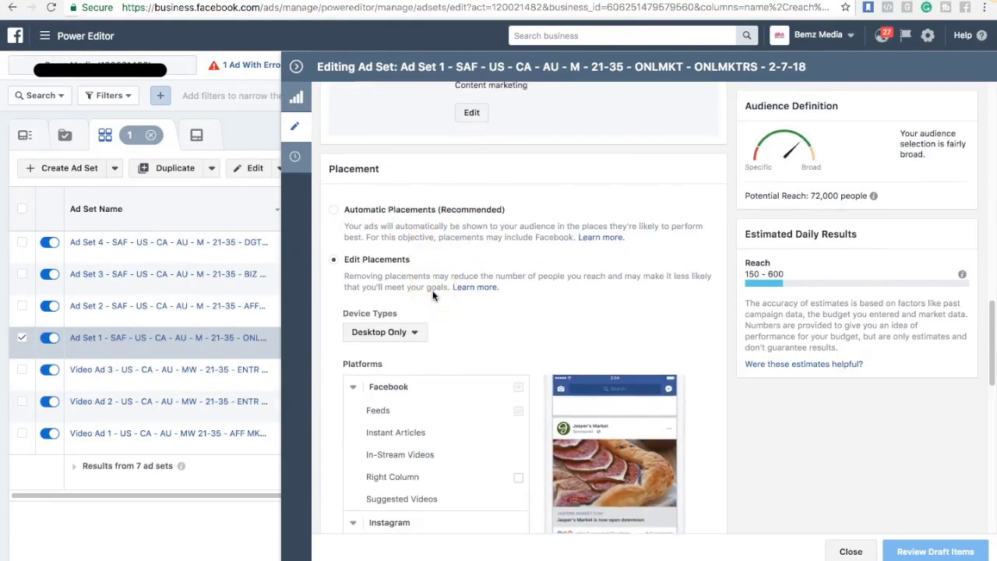
scroll(434, 295, down, 1)
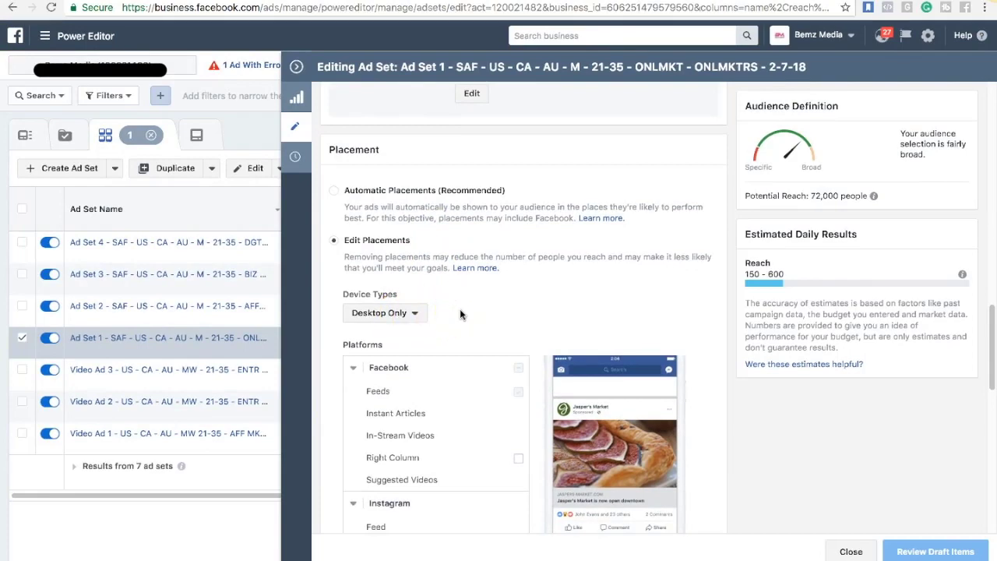
scroll(460, 312, down, 3)
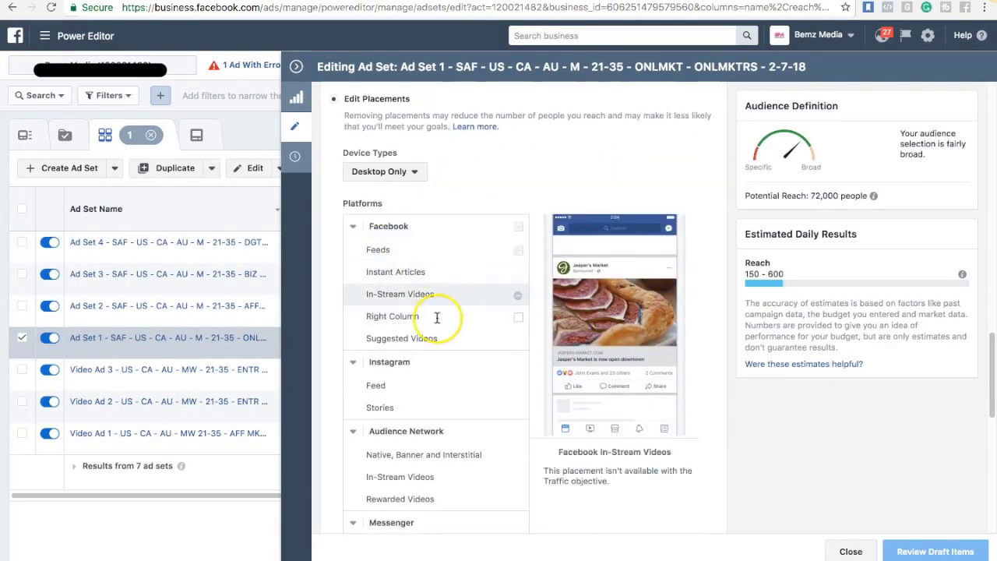
Examine Ad Set 1's optimization, bid, charging options and delivery type explanation, and close the ad set's editing pane.
scroll(436, 318, down, 10)
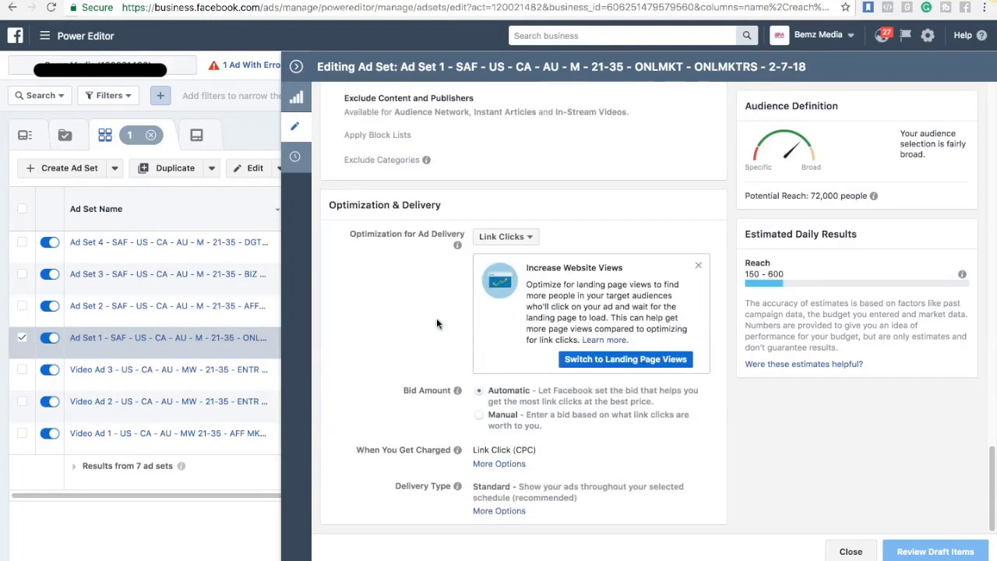
scroll(437, 322, up, 10)
scroll(436, 320, down, 10)
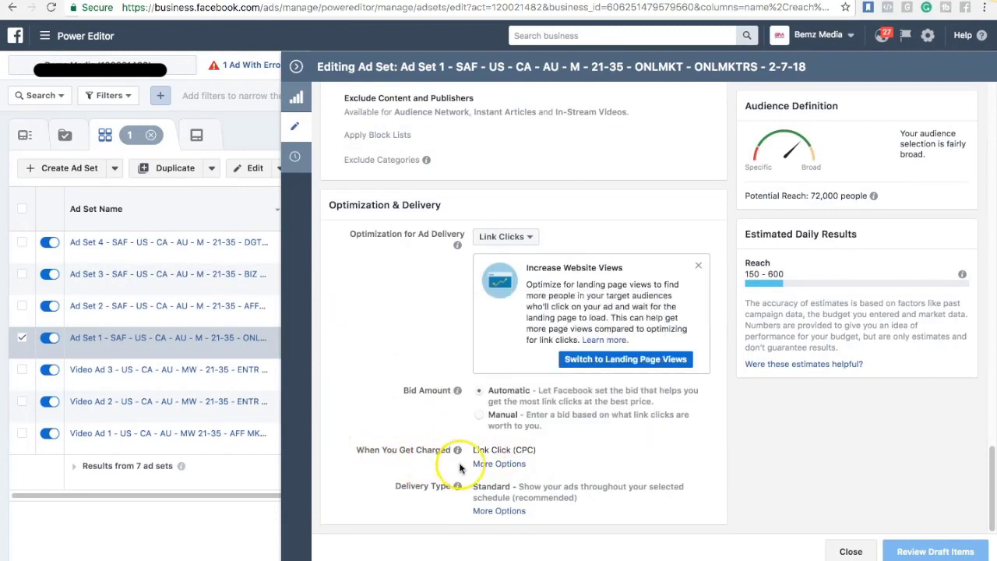
click(499, 465)
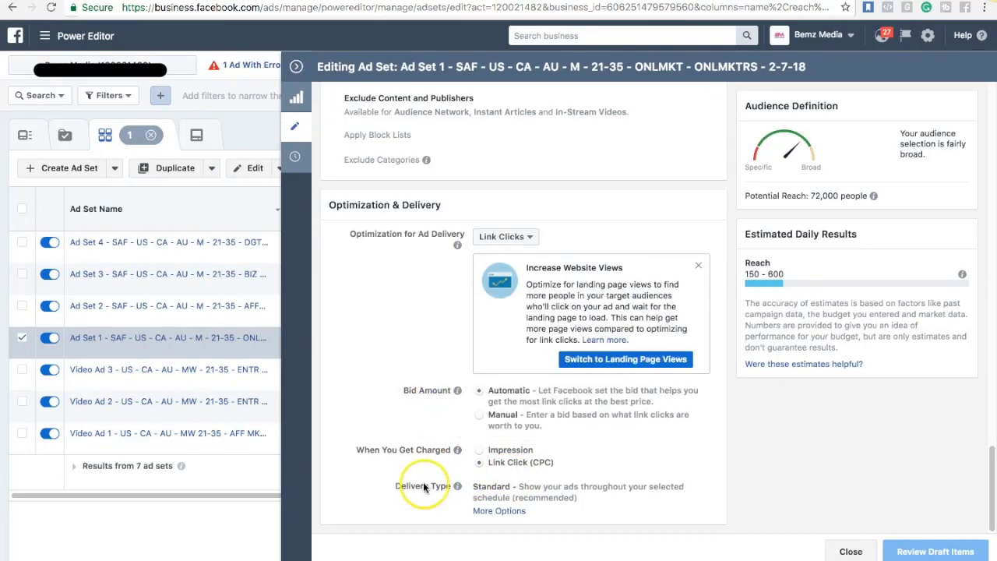
mouse_move(457, 486)
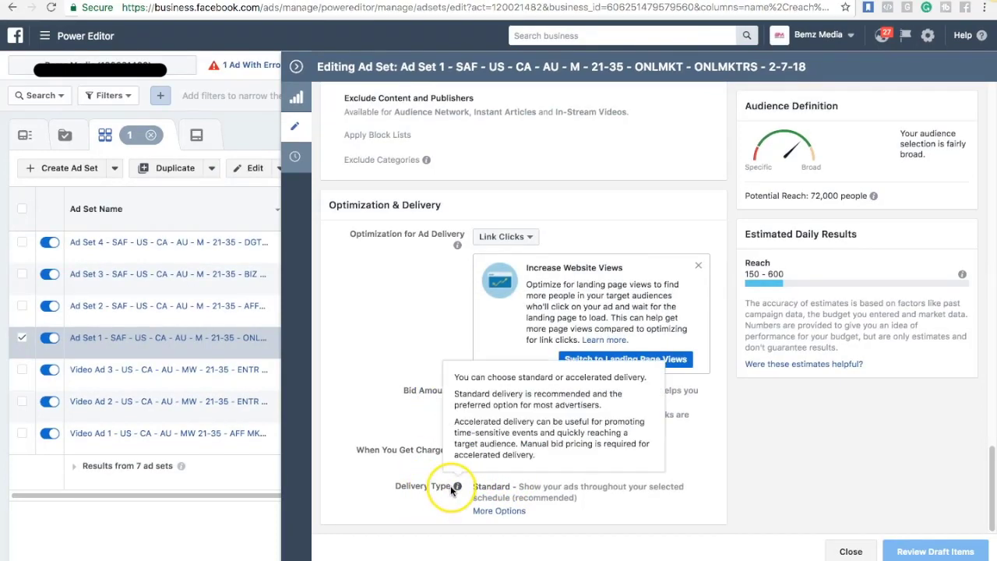
click(296, 66)
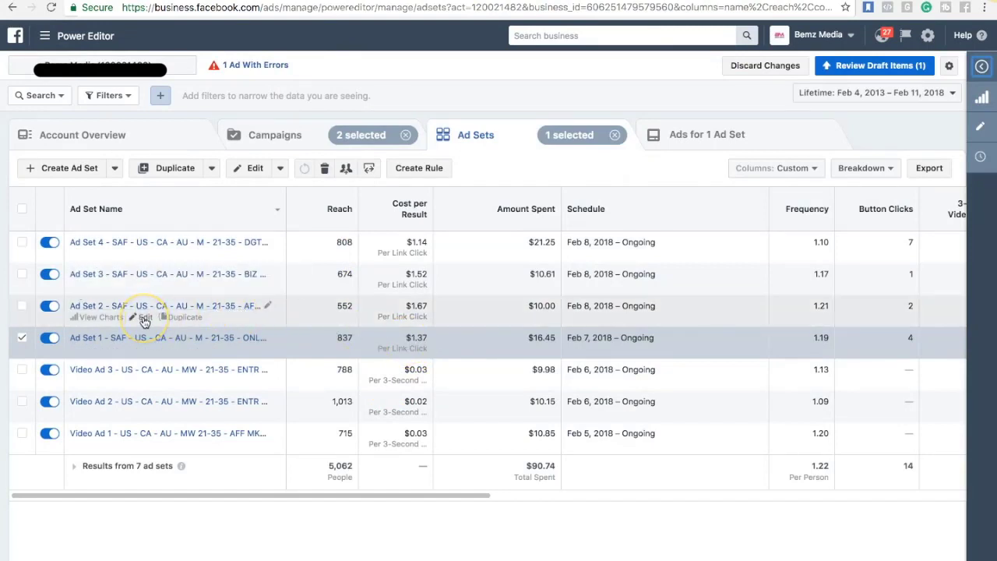
Open Ad Set 2 (AFFMKTING - 74k) for editing and open its saved audience's settings.
click(143, 318)
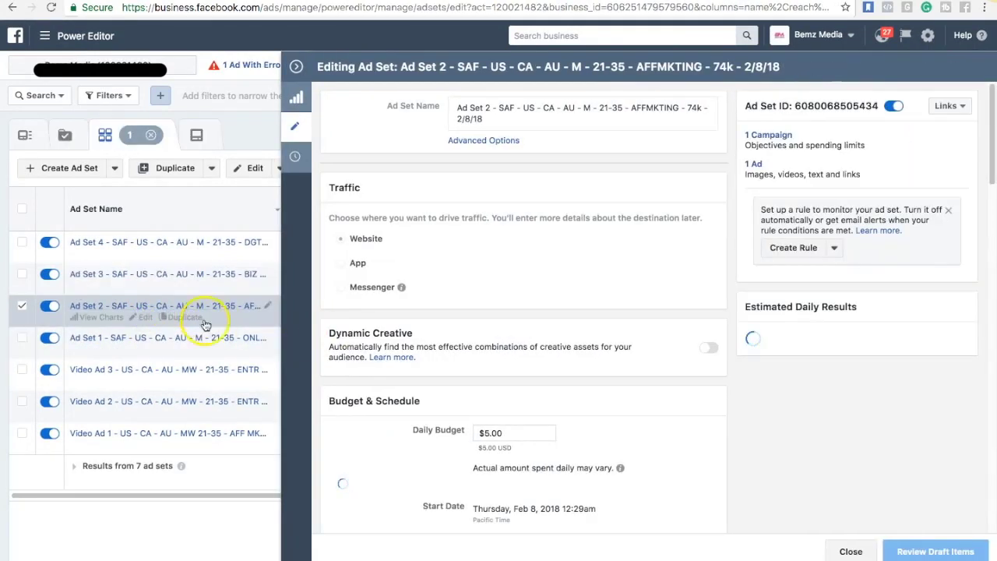
scroll(364, 311, down, 4)
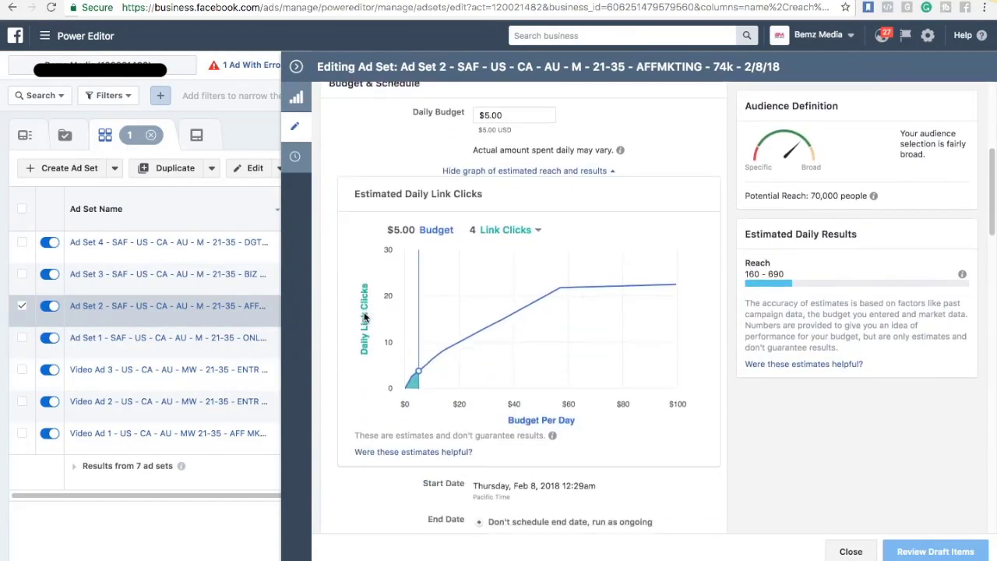
scroll(364, 311, down, 7)
click(458, 366)
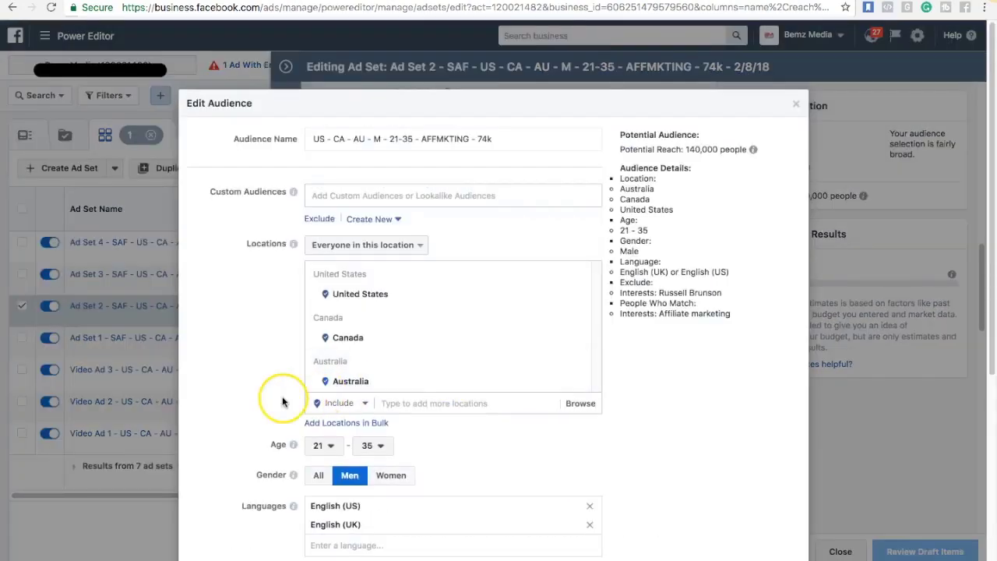
Examine Ad Set 2's audience locations, age, gender, languages, and the included and excluded interests in its detailed targeting.
scroll(268, 372, down, 5)
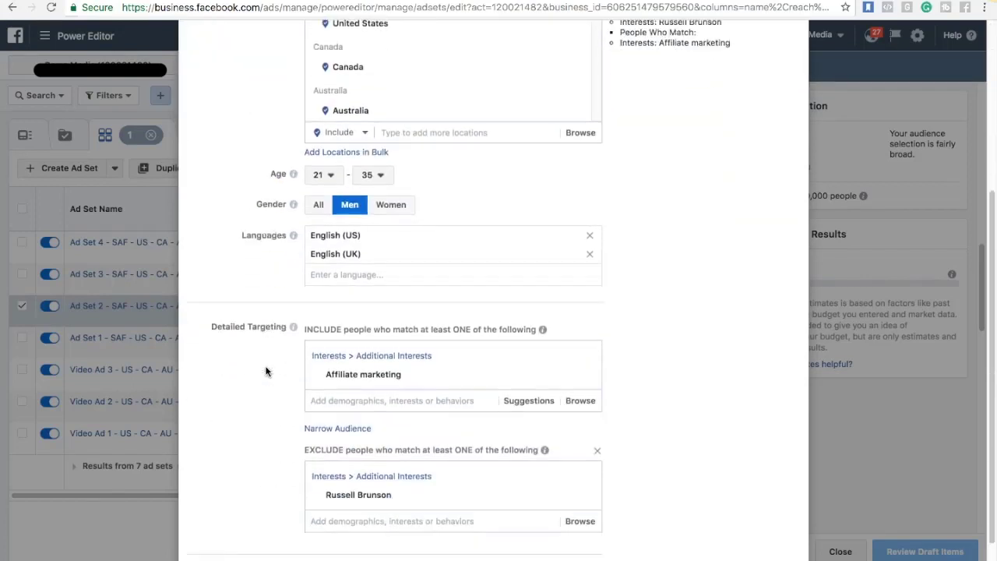
scroll(266, 372, down, 1)
mouse_move(392, 342)
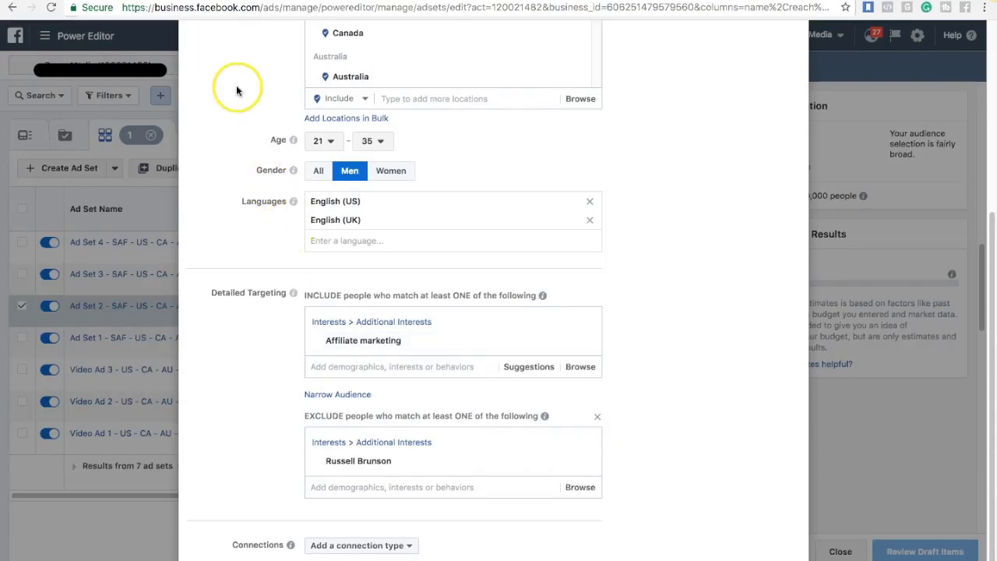
scroll(236, 85, up, 5)
scroll(226, 196, down, 3)
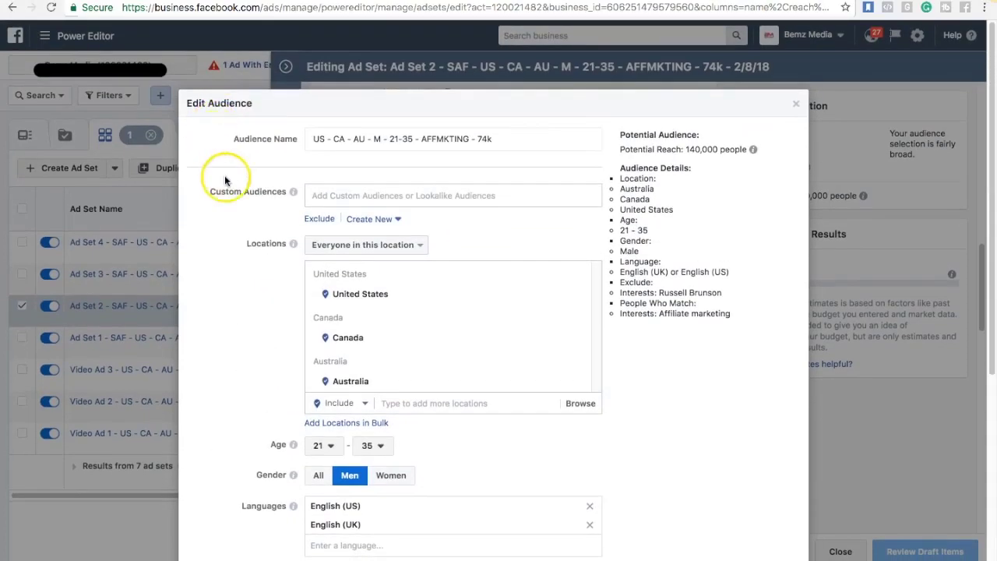
Close Ad Set 2's audience settings without changes and close the ad set's editing pane.
scroll(721, 111, up, 3)
click(796, 105)
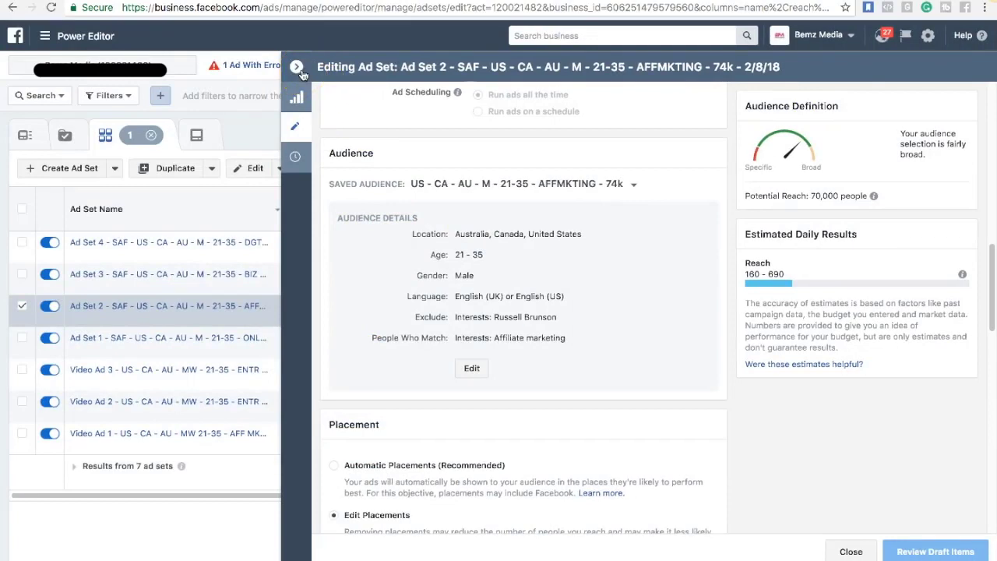
click(470, 242)
click(296, 67)
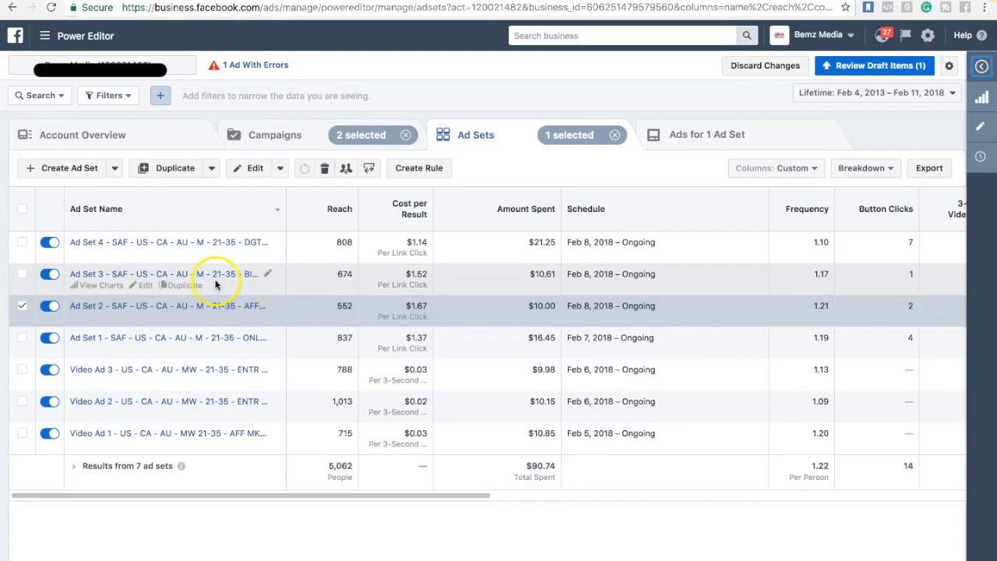
Open Ad Set 3 (BIZ - DGTL - NTWKMKTR - 91k) for editing and open its saved audience's settings.
click(144, 286)
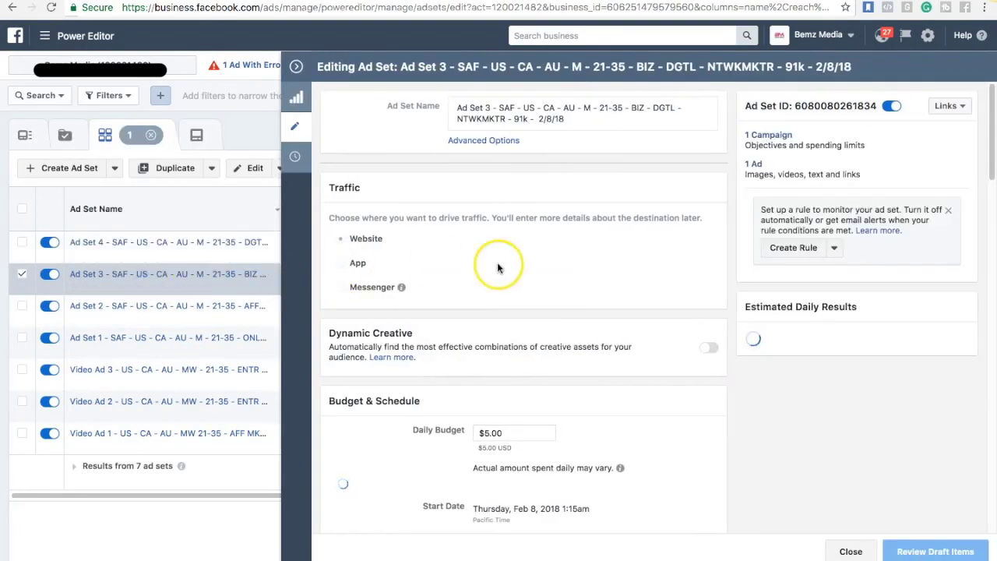
scroll(579, 283, down, 1)
scroll(579, 284, left, 5)
click(145, 288)
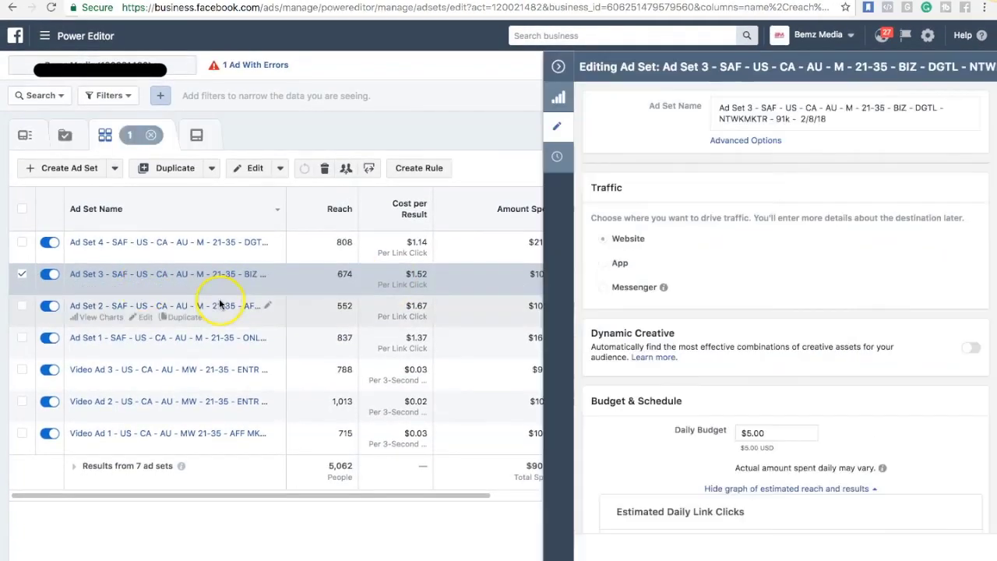
scroll(345, 330, down, 5)
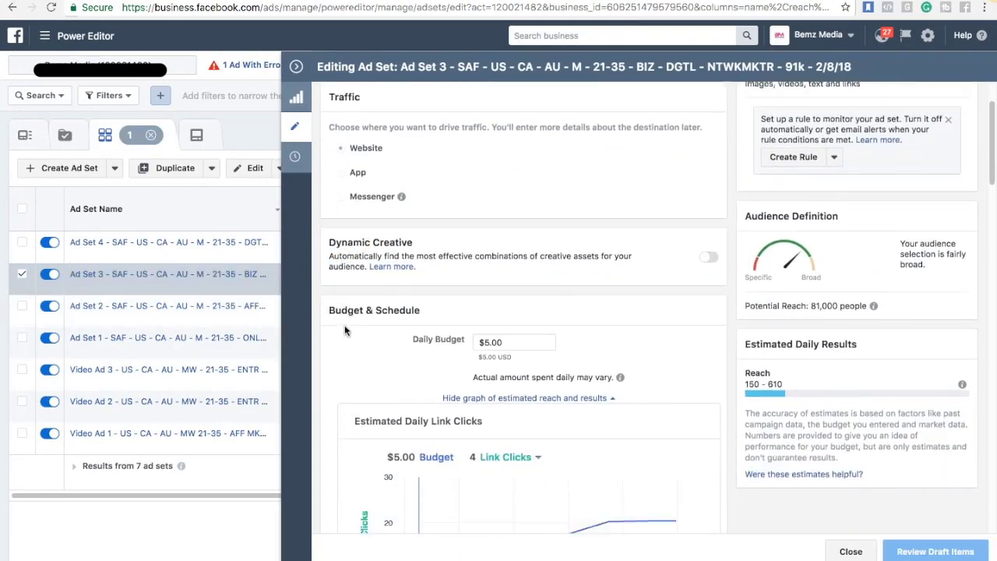
scroll(344, 325, down, 4)
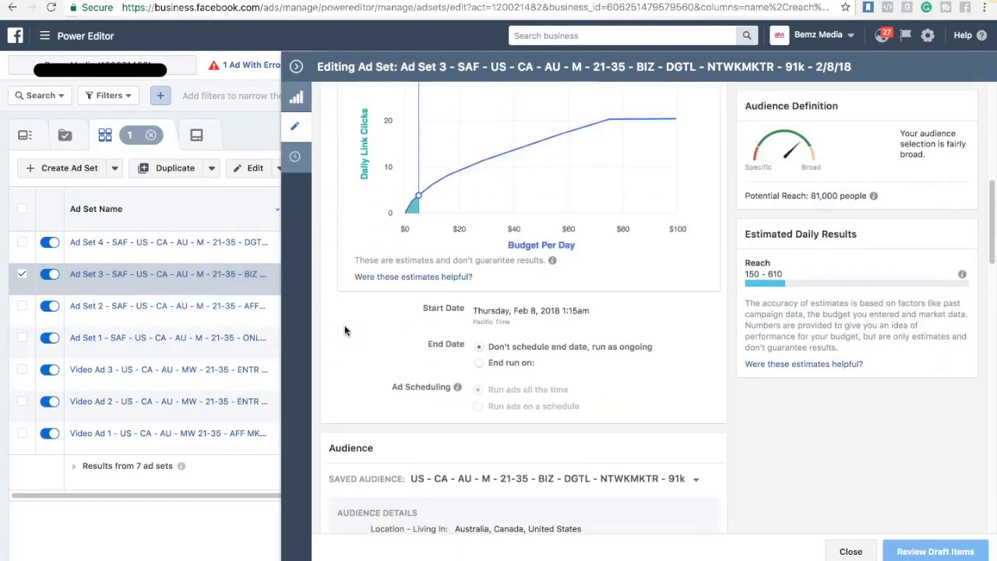
click(419, 399)
scroll(421, 399, down, 2)
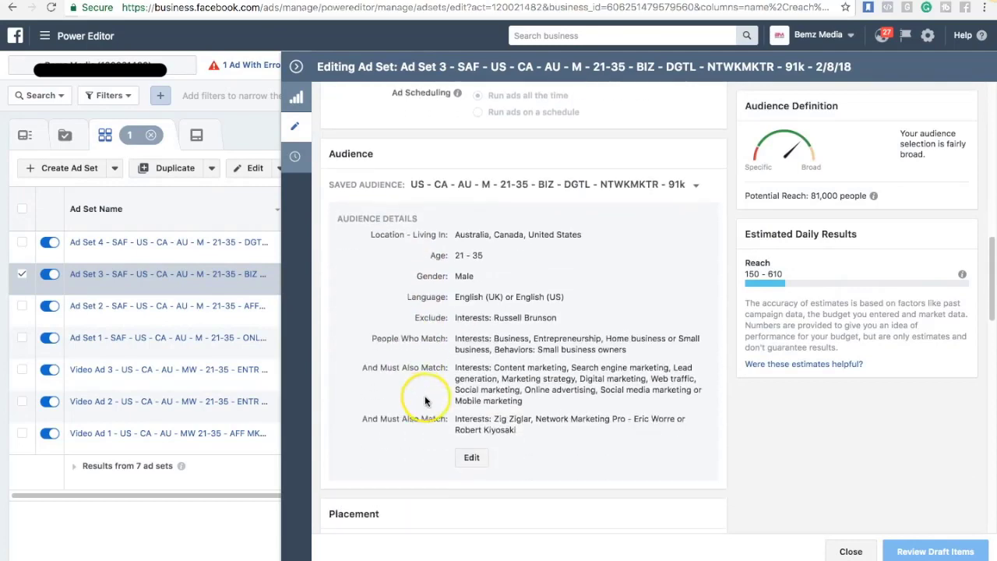
click(475, 462)
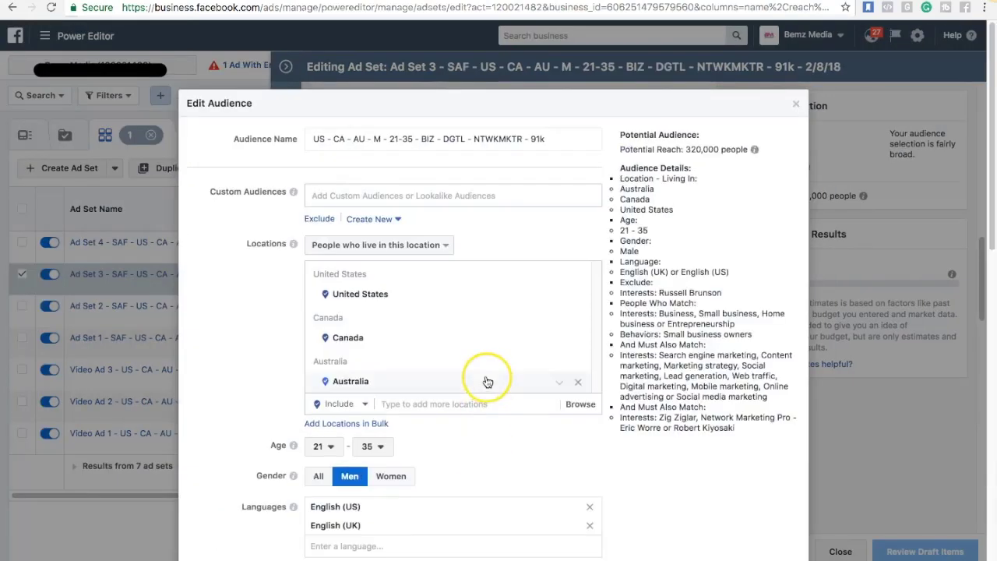
Examine Ad Set 3's audience locations, age, gender, languages, and each layer of behaviors and interests in its detailed targeting.
scroll(485, 377, down, 3)
scroll(487, 382, down, 1)
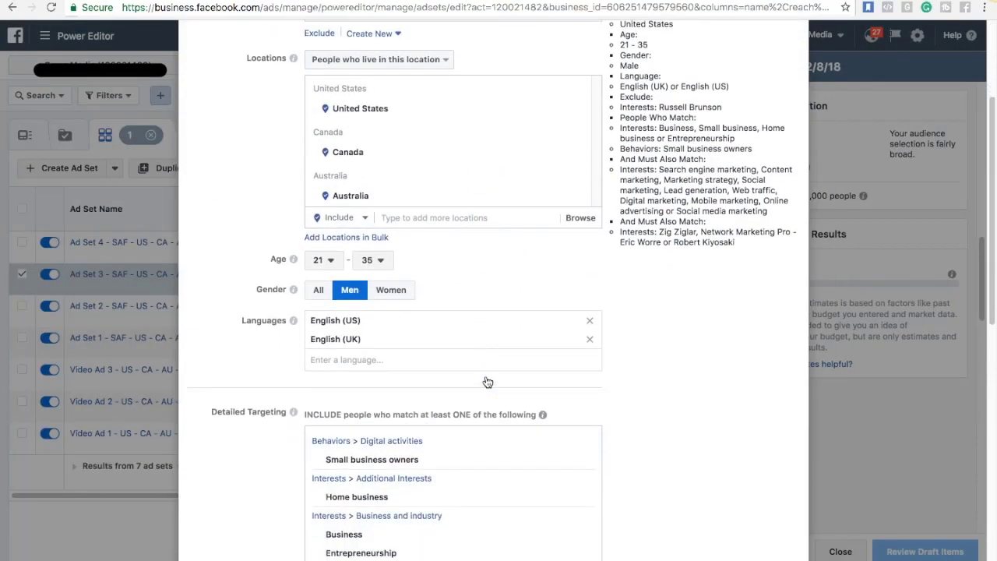
scroll(488, 382, down, 1)
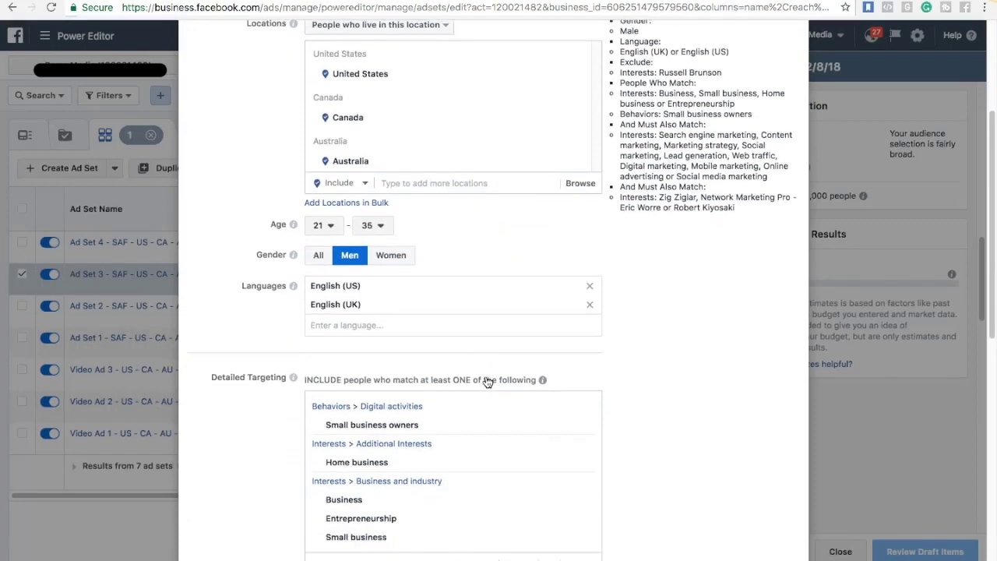
scroll(488, 382, down, 3)
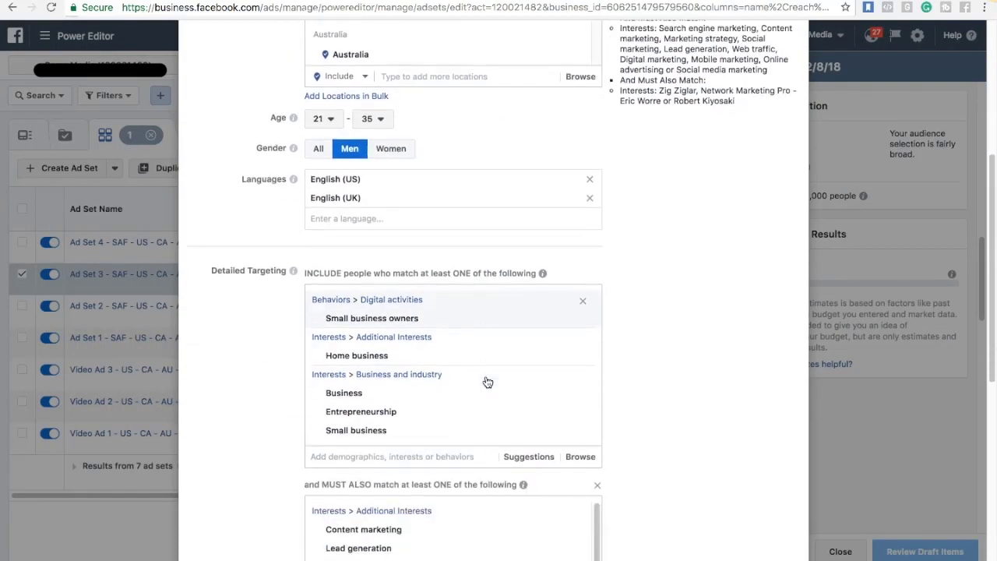
mouse_move(412, 263)
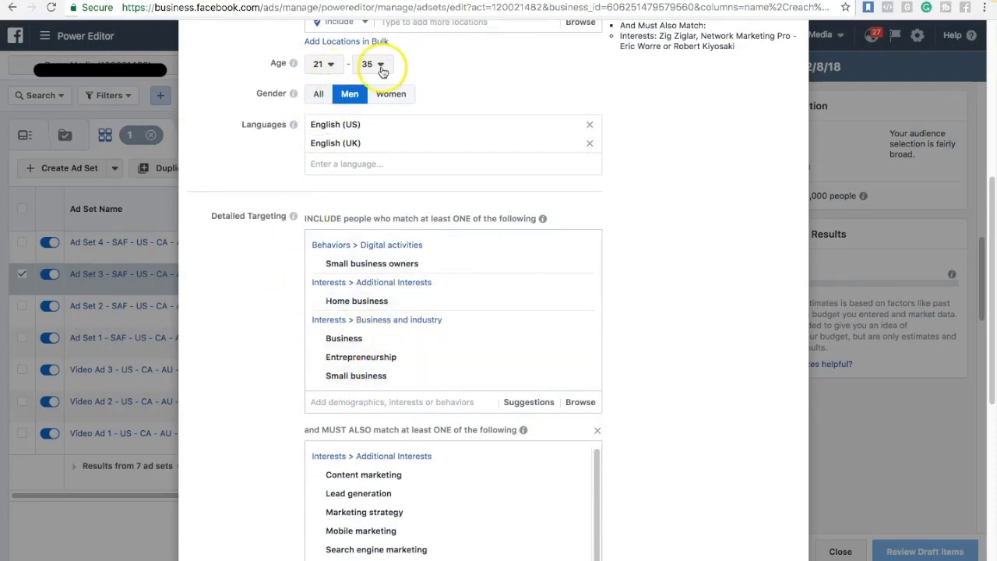
scroll(250, 284, up, 5)
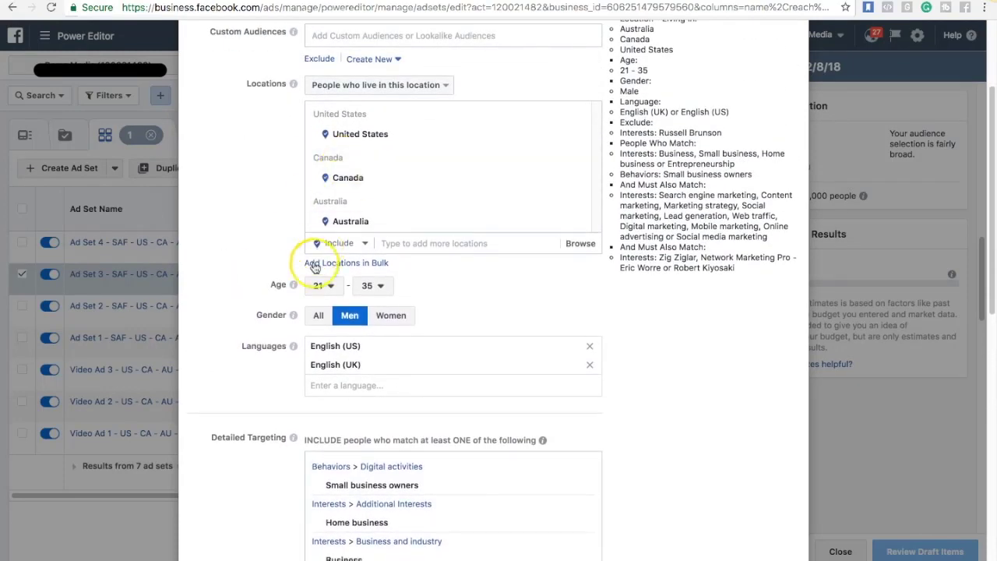
scroll(272, 408, down, 4)
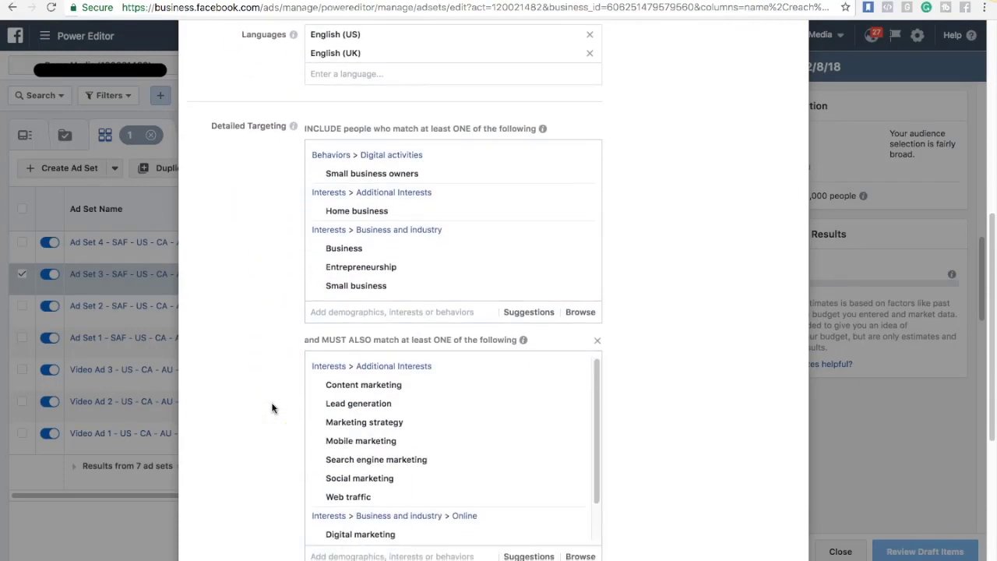
scroll(272, 408, down, 3)
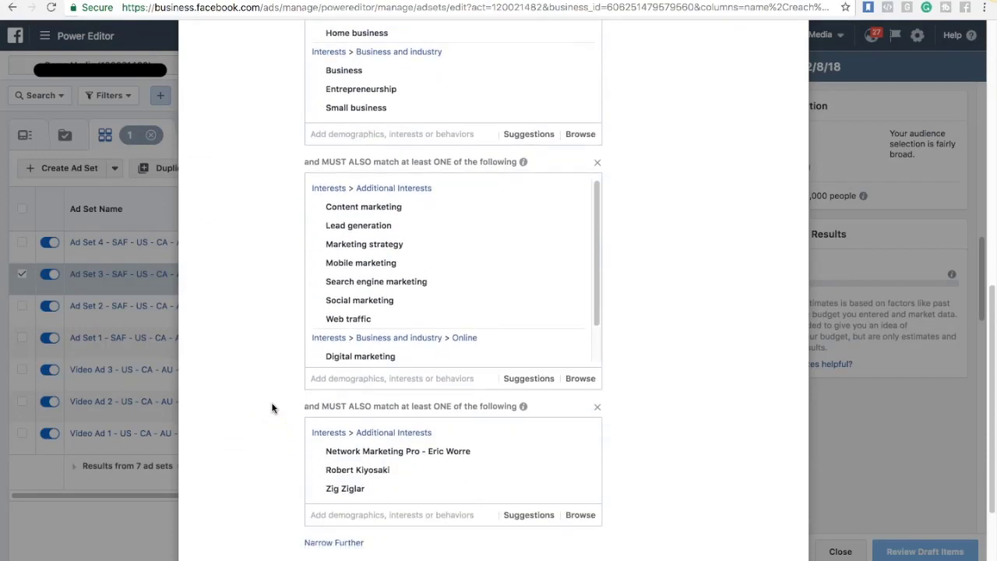
mouse_move(378, 477)
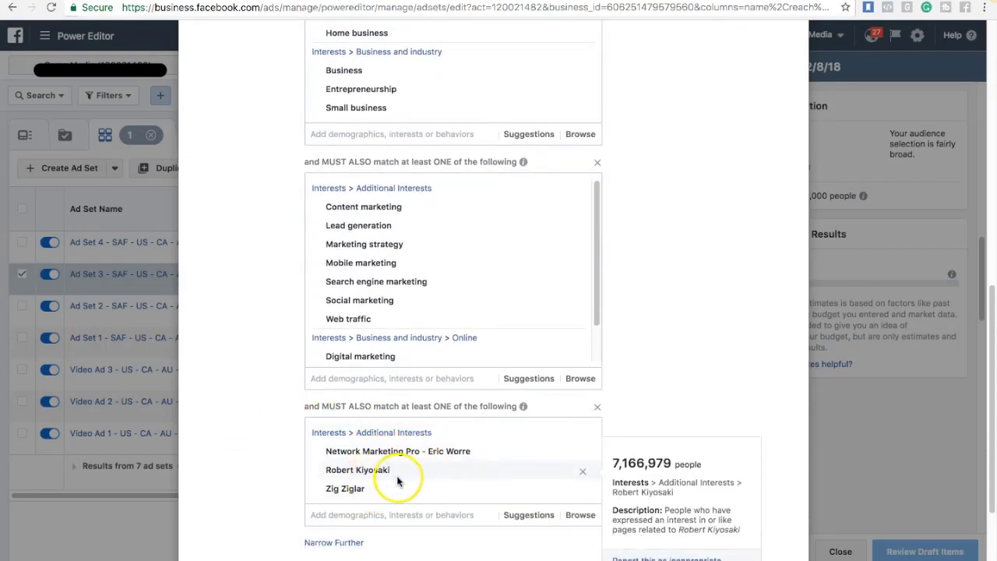
mouse_move(338, 489)
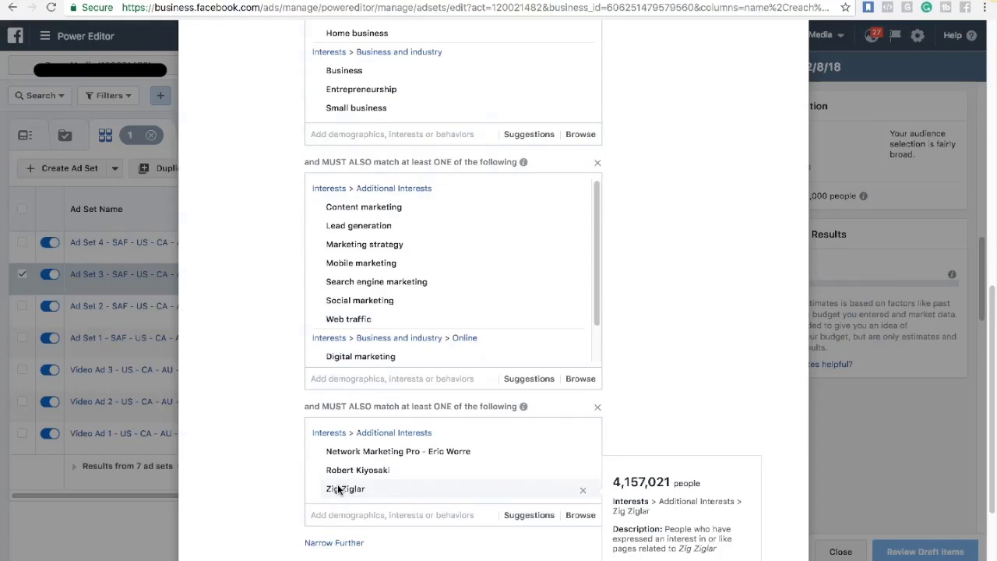
Close Ad Set 3's audience settings without changes and close the ad set's editing pane.
scroll(339, 489, up, 15)
click(559, 254)
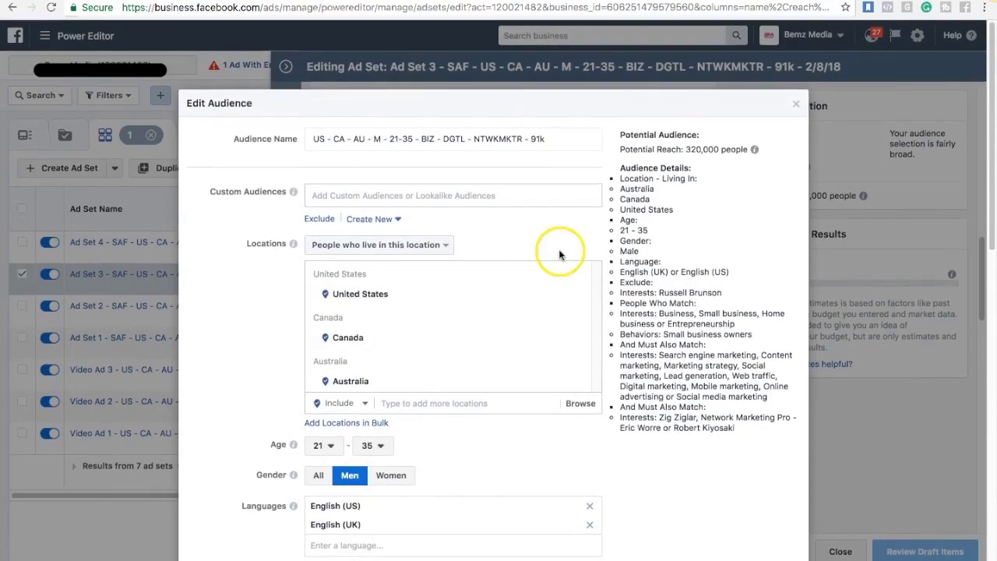
click(797, 103)
click(296, 66)
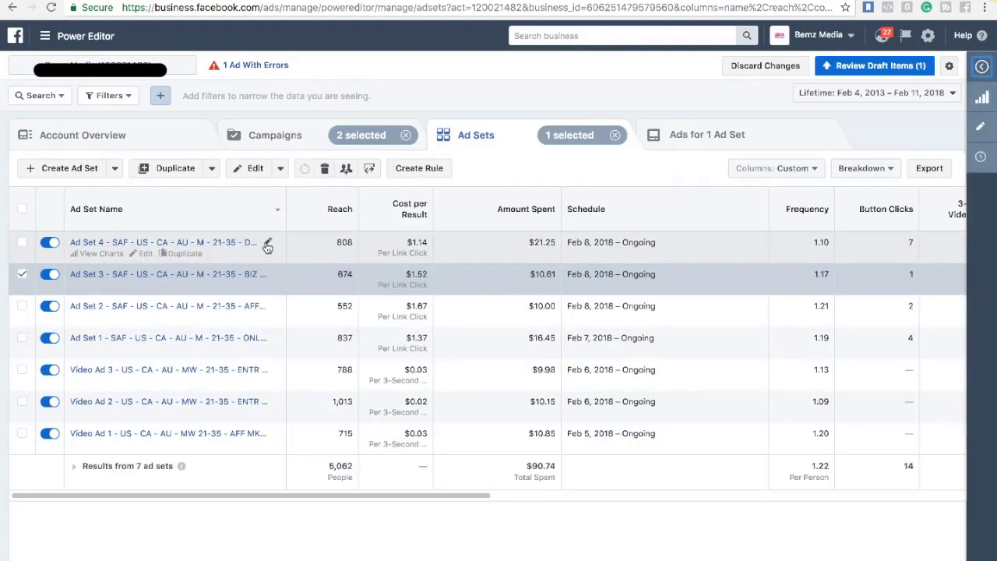
Open Ad Set 4 (DGTL - ADMIN - MKTRS - 47k) for editing and examine its daily budget and estimated link clicks graph.
click(150, 251)
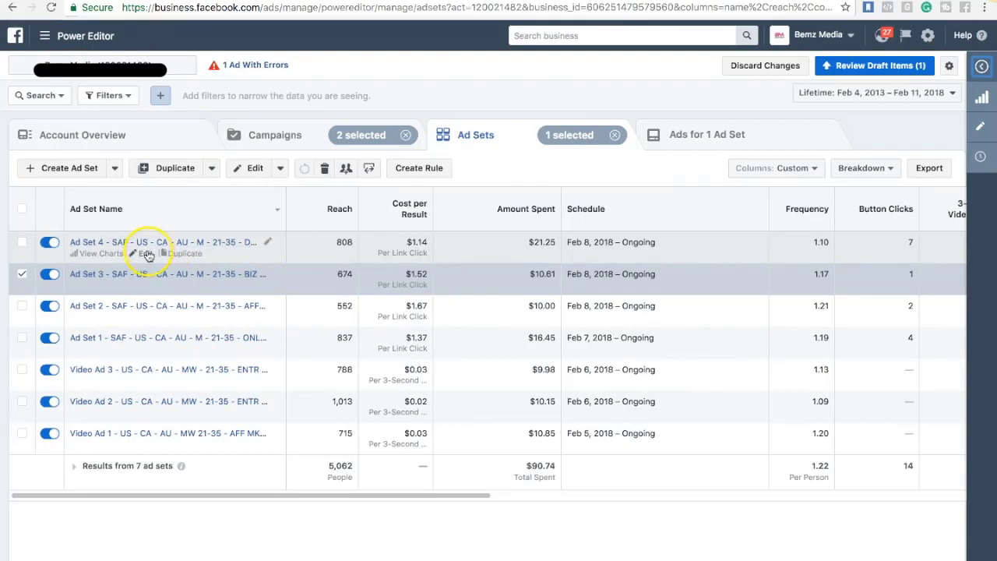
click(274, 198)
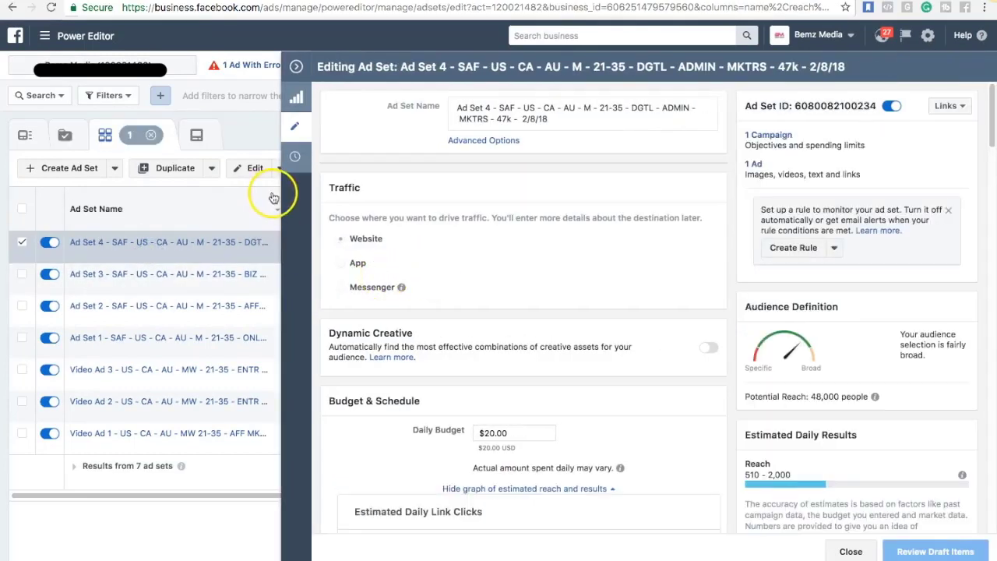
click(508, 422)
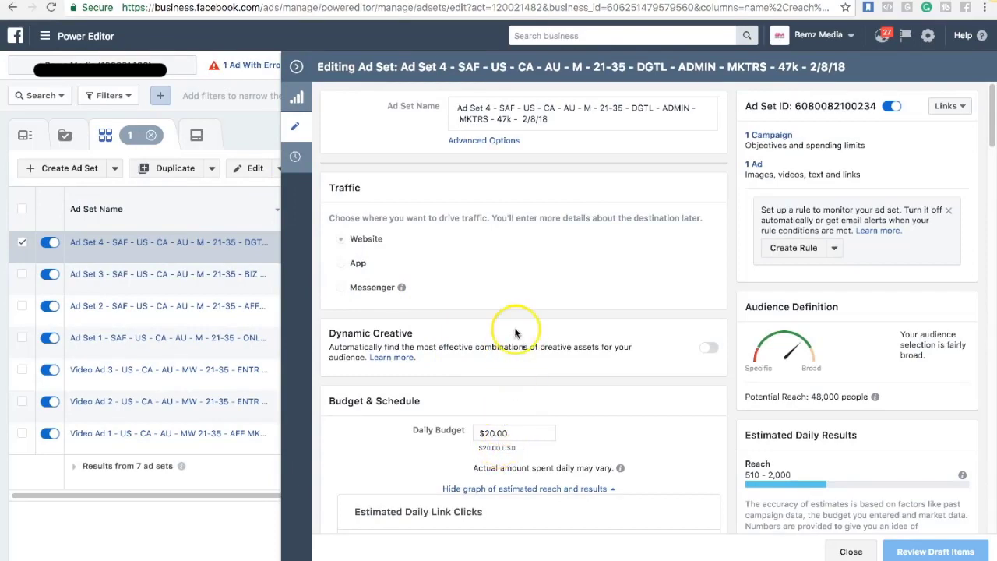
scroll(514, 333, down, 7)
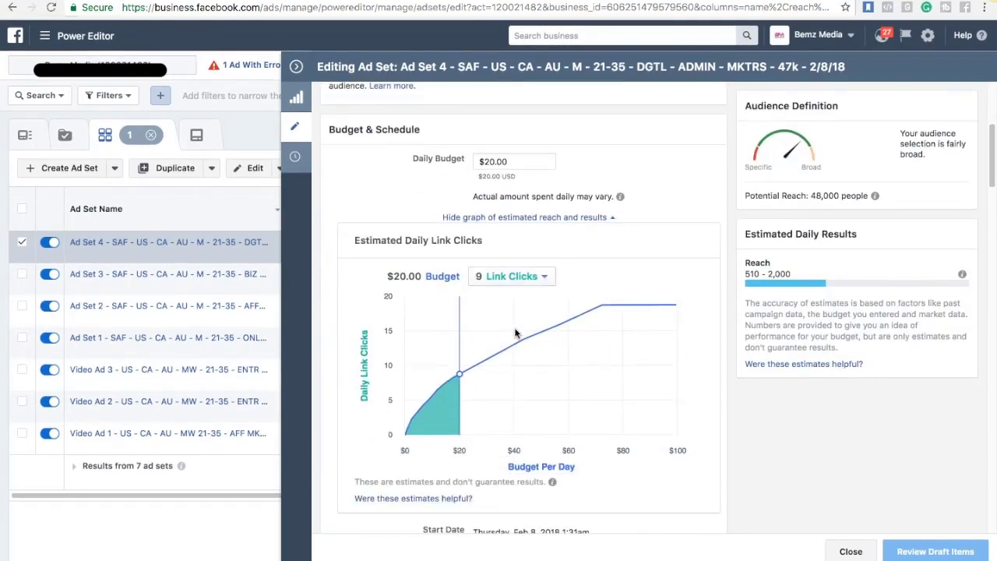
Examine Ad Set 4's audience locations, age, gender, languages, detailed targeting layers and potential reach.
scroll(515, 333, down, 3)
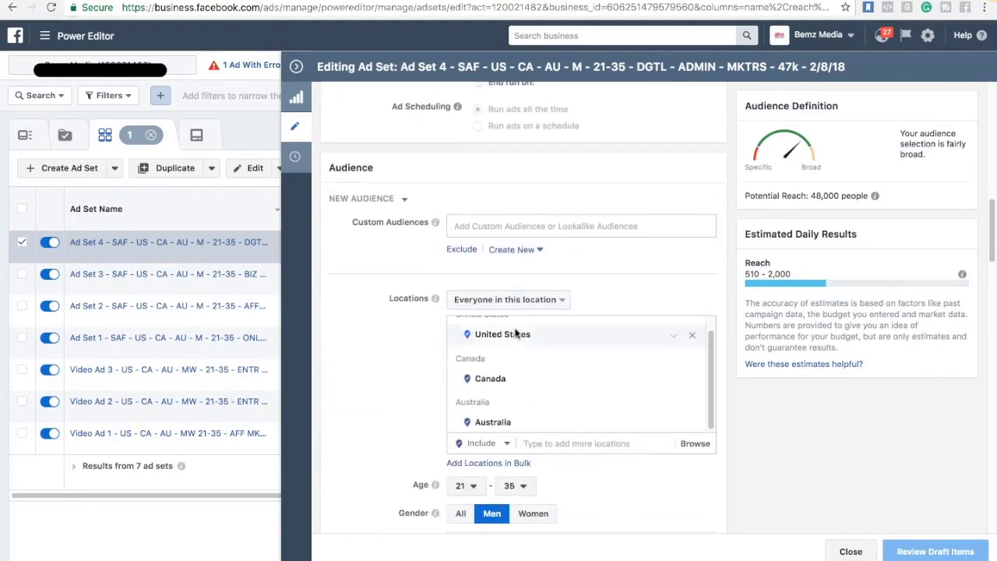
scroll(436, 401, down, 1)
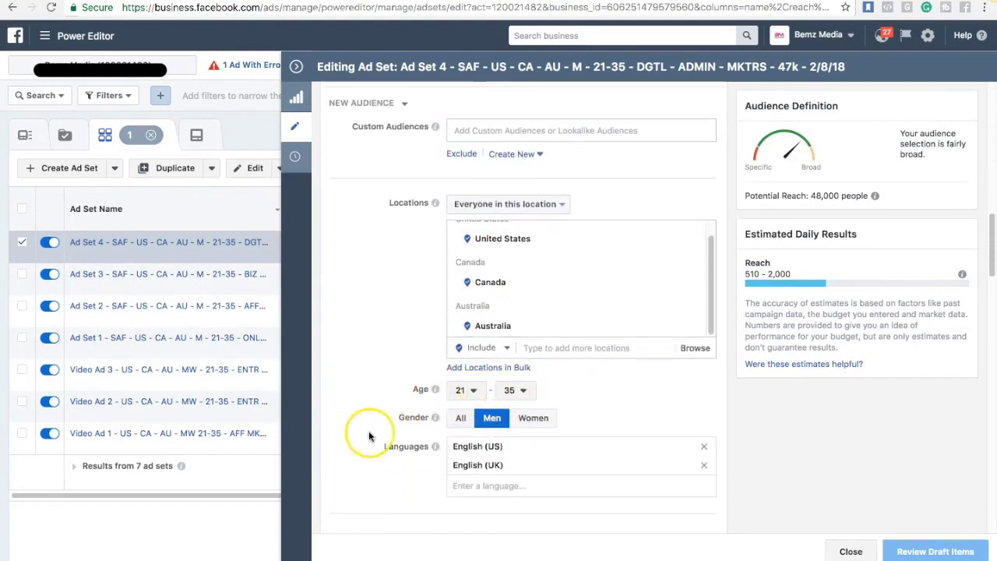
scroll(368, 433, down, 2)
scroll(369, 433, down, 3)
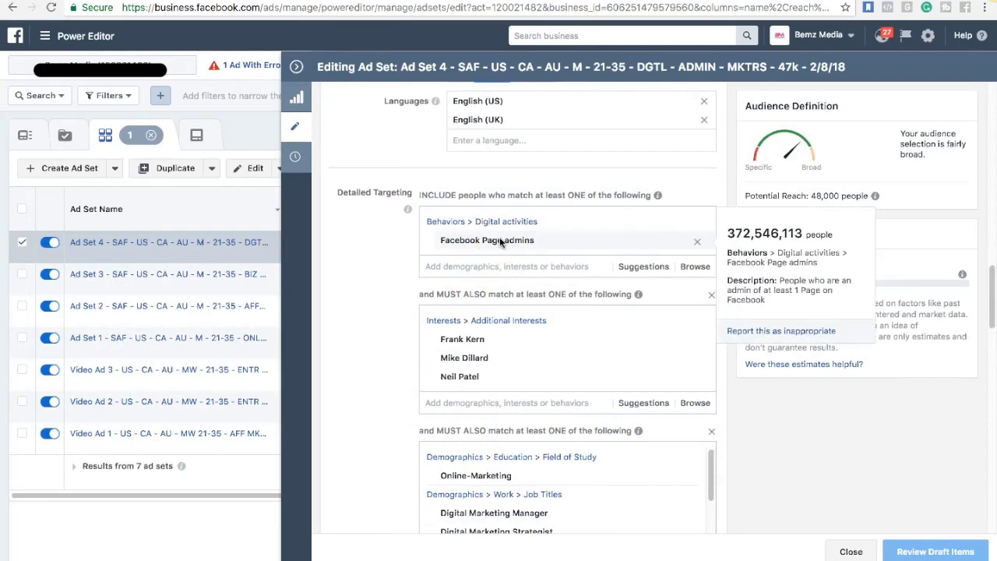
scroll(377, 348, down, 1)
scroll(377, 349, down, 1)
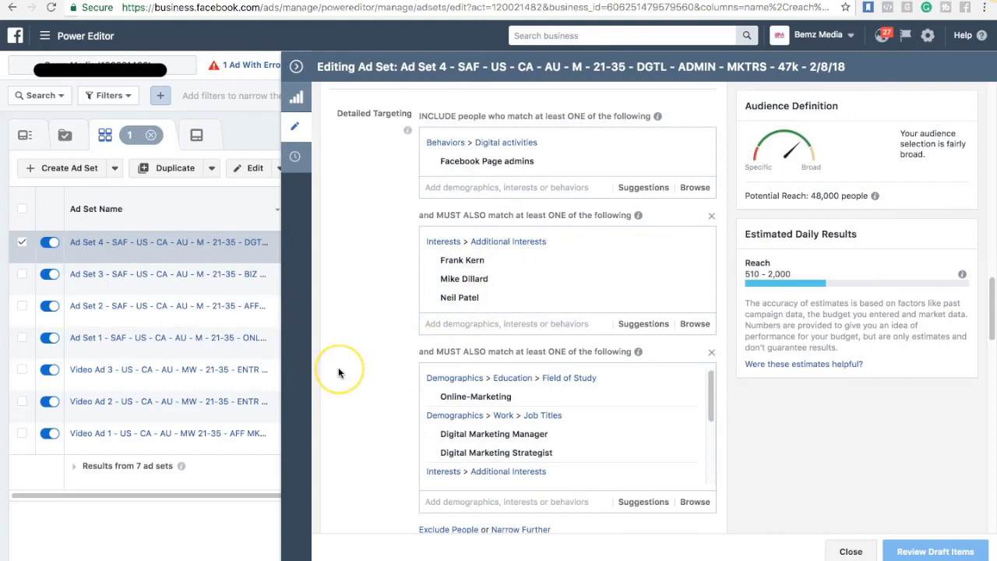
scroll(339, 372, down, 2)
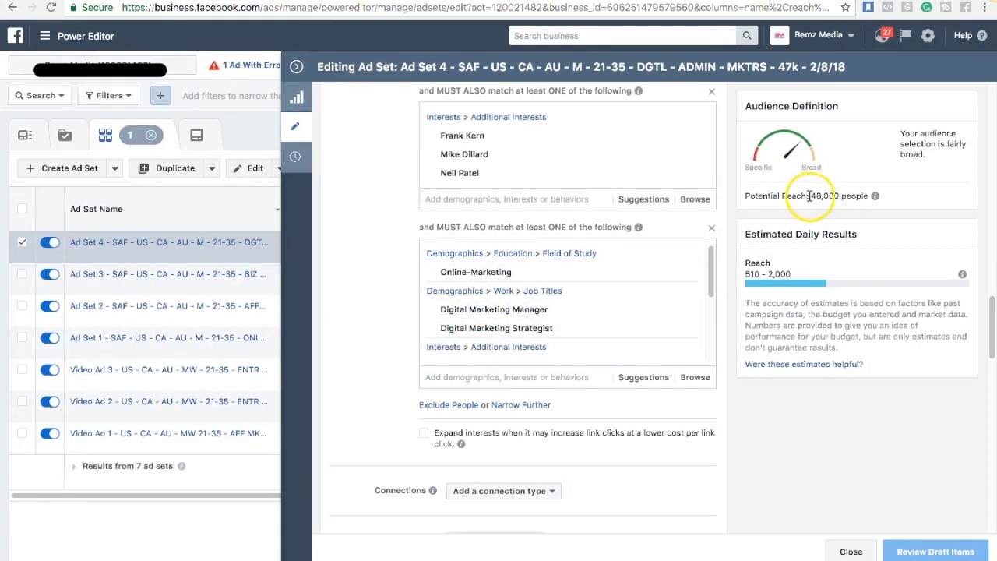
Examine Ad Set 4's placement device type and platforms, and close the ad set's editing pane.
scroll(390, 323, down, 7)
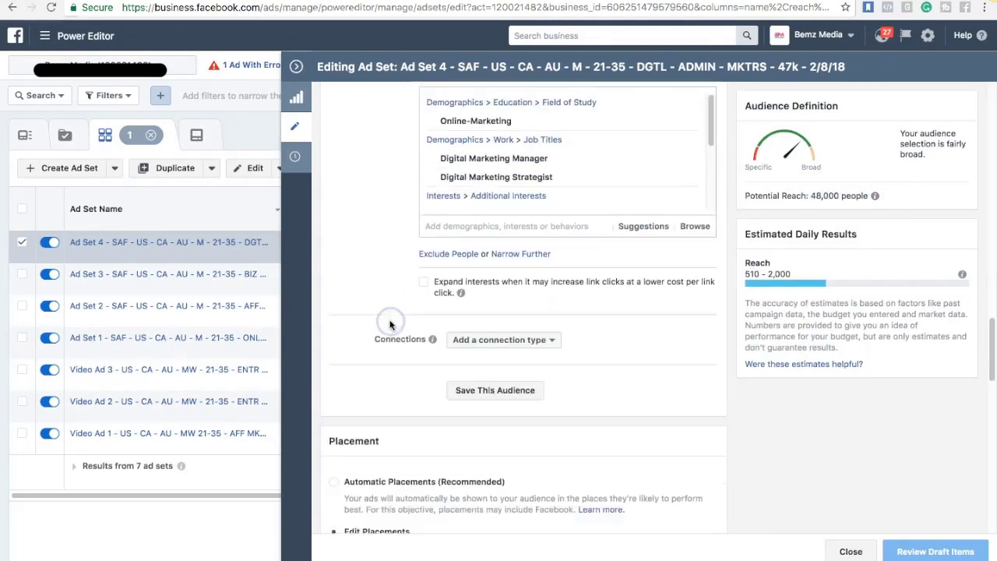
scroll(390, 325, down, 2)
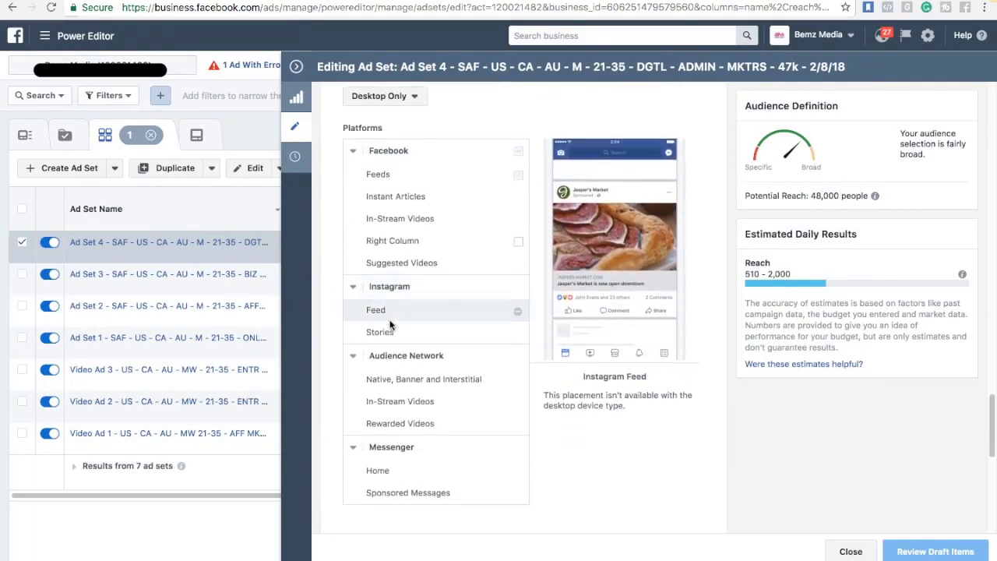
click(296, 70)
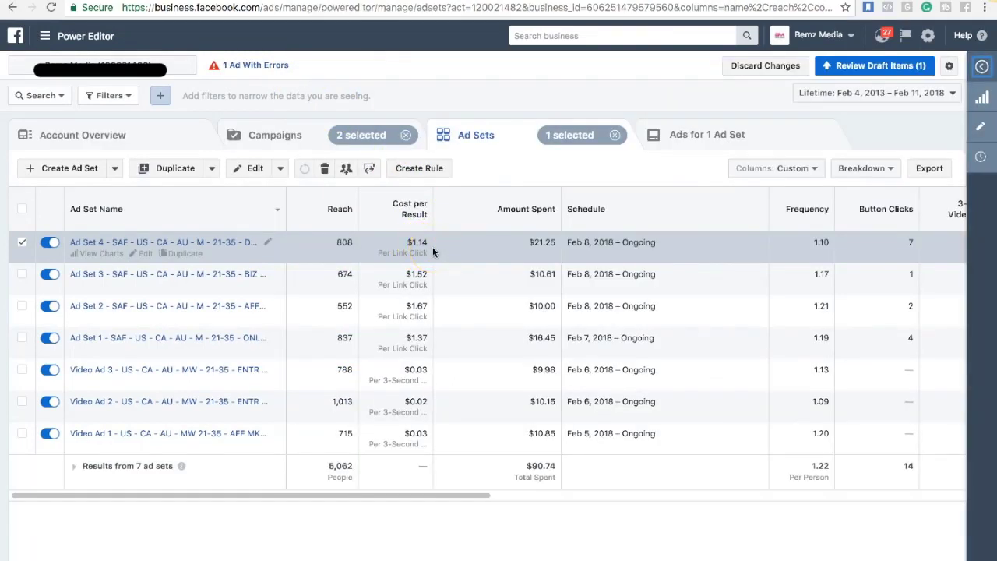
Compare the ad sets' results in the table, from amount spent and video views to unique link clicks, website leads and cost per lead.
scroll(488, 257, right, 5)
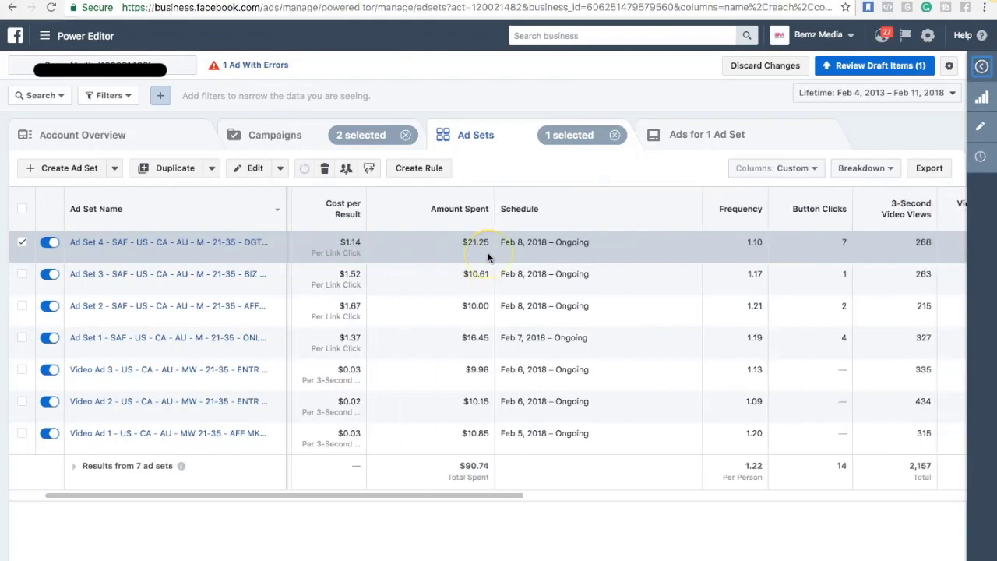
scroll(488, 257, right, 10)
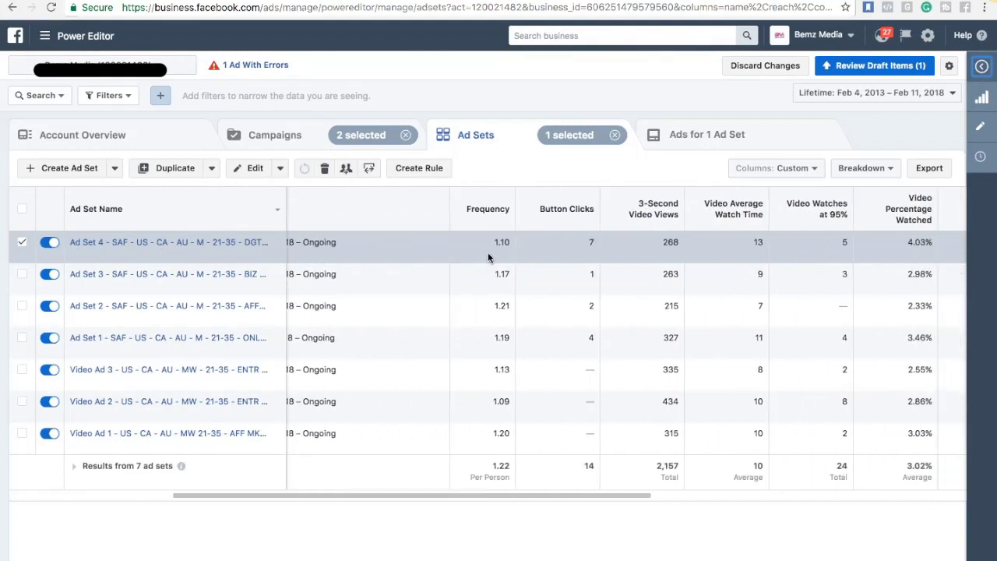
scroll(489, 258, right, 8)
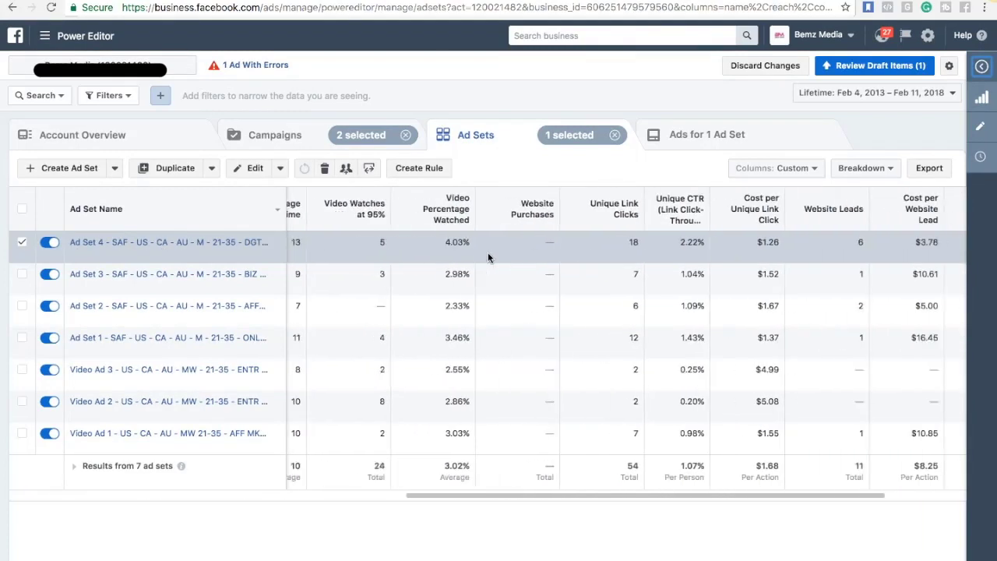
scroll(488, 257, left, 20)
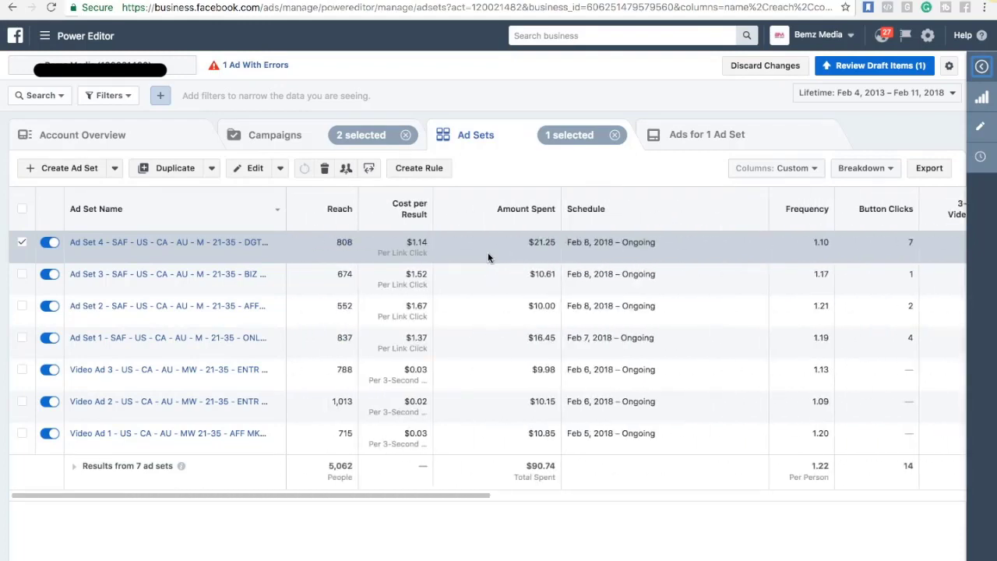